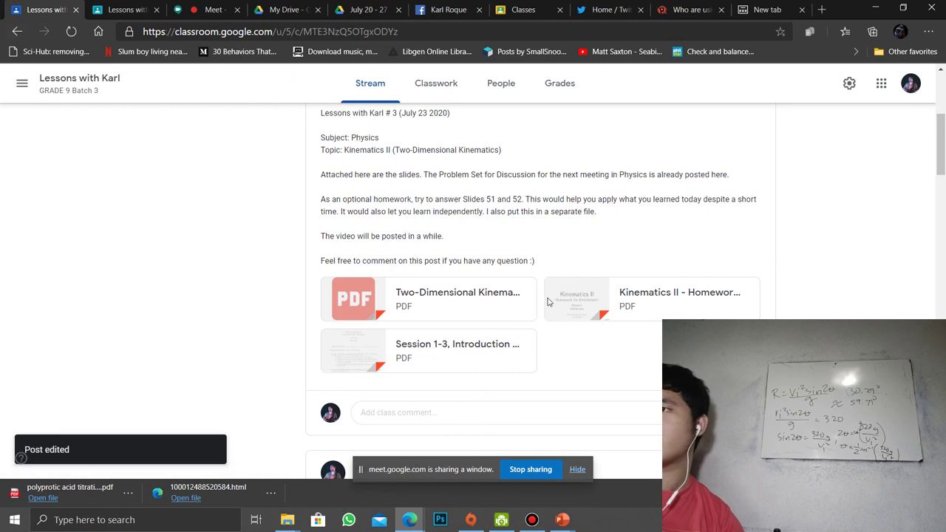
Step: Preview the Kinematics II homework PDF attached to the class post, look through its pages and close the preview
{"action": "left_click", "coordinate": [598, 298]}
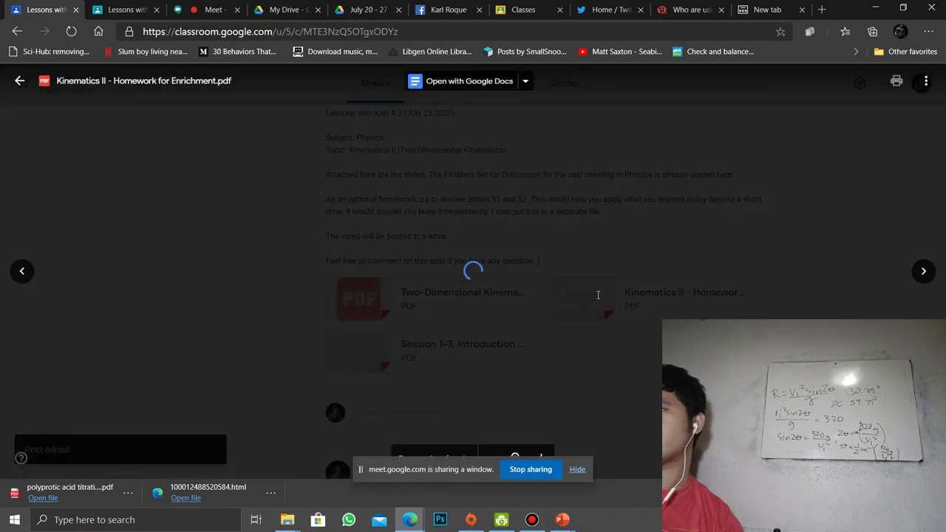
{"action": "scroll", "coordinate": [598, 295], "scroll_direction": "down", "scroll_amount": 2}
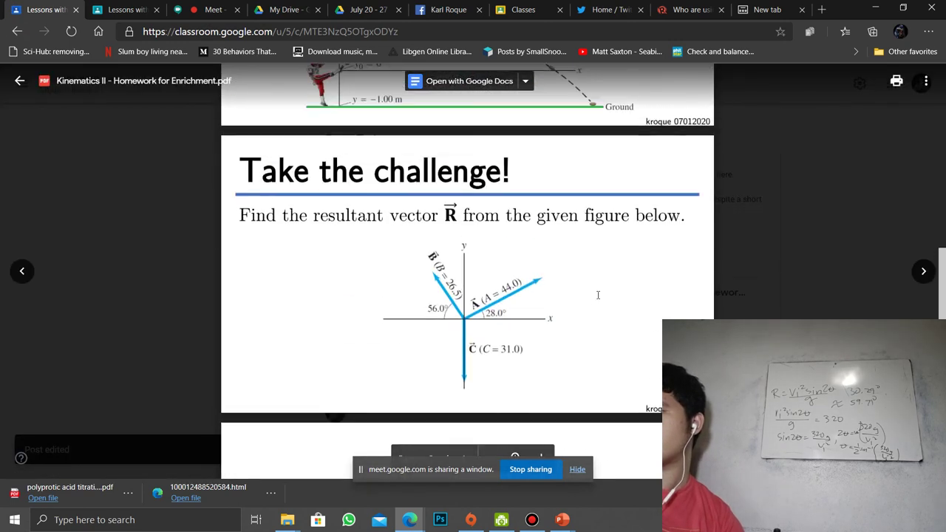
{"action": "left_click", "coordinate": [77, 162]}
{"action": "scroll", "coordinate": [110, 165], "scroll_direction": "up", "scroll_amount": 5}
Step: Go to the My Drive root in Google Drive and open the Lessons with Karl [Payment Tracker] spreadsheet
{"action": "left_click", "coordinate": [196, 6]}
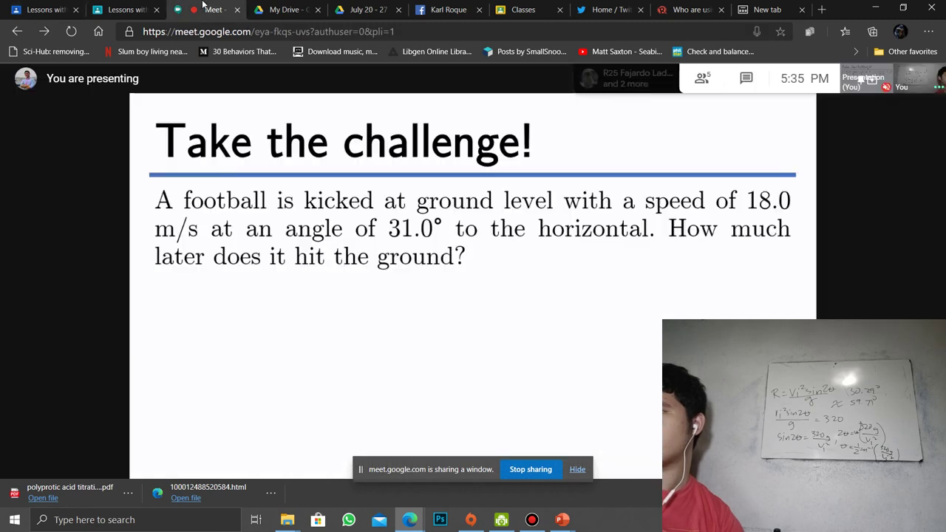
{"action": "left_click", "coordinate": [288, 9]}
{"action": "left_click", "coordinate": [343, 6]}
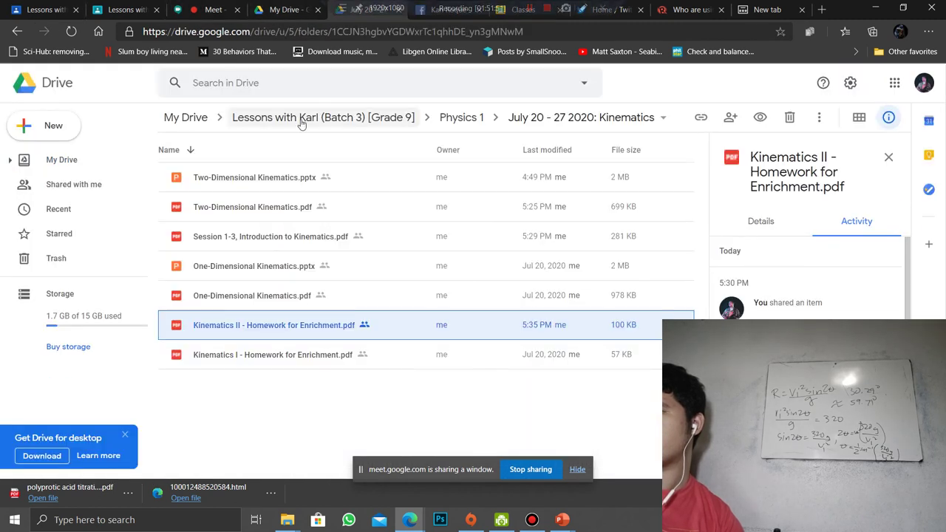
{"action": "left_click", "coordinate": [205, 120]}
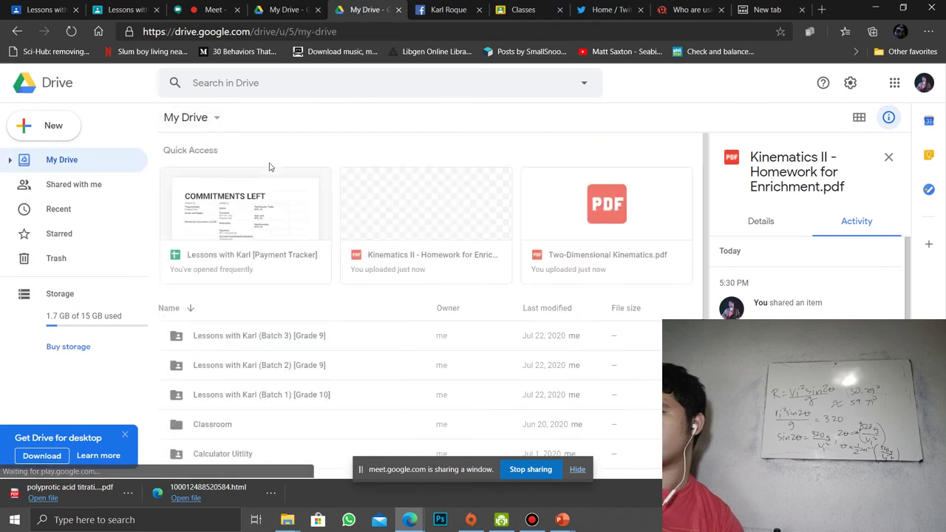
{"action": "left_click", "coordinate": [213, 9]}
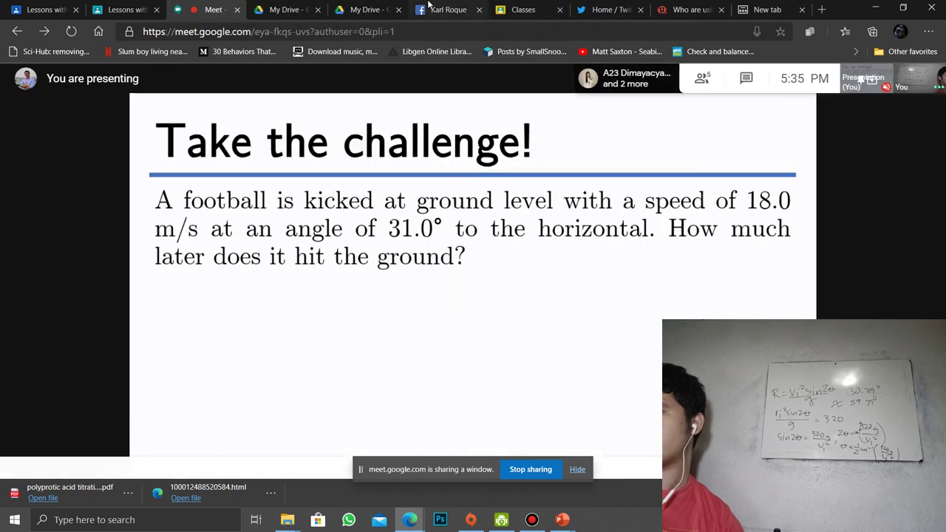
{"action": "left_click", "coordinate": [366, 9]}
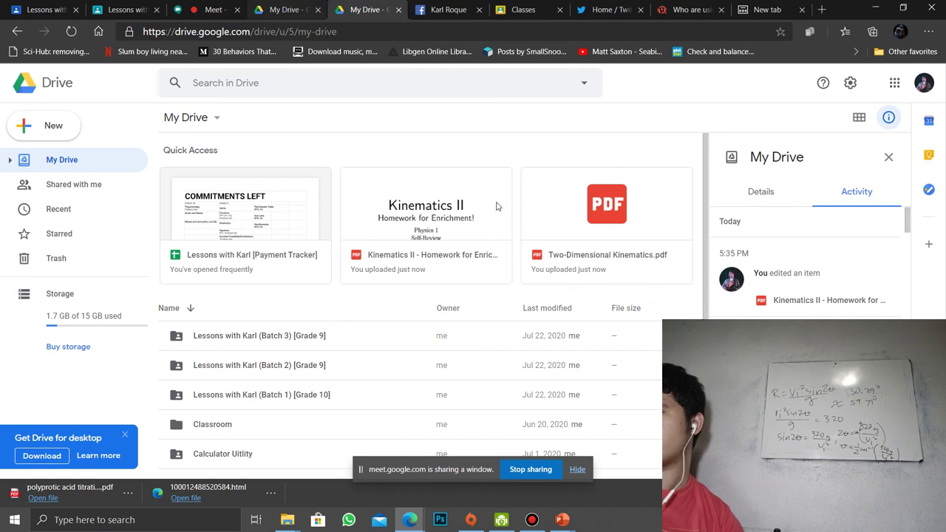
{"action": "scroll", "coordinate": [732, 255], "scroll_direction": "down", "scroll_amount": 5}
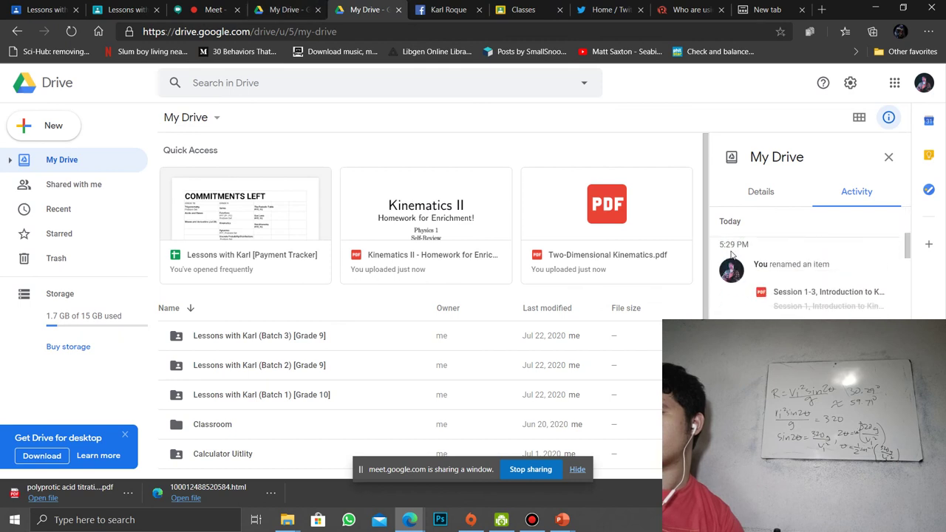
{"action": "left_click", "coordinate": [319, 258]}
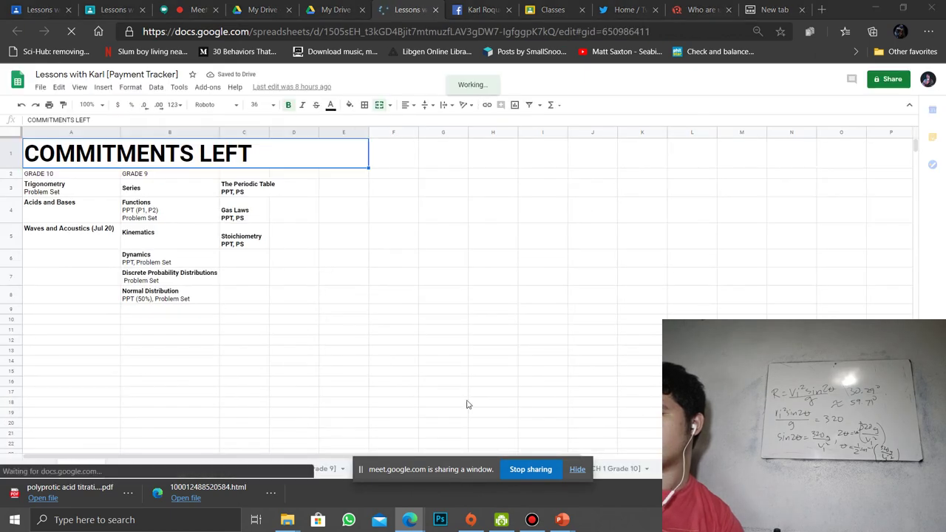
Step: Move the screen-sharing notice clear of the sheet names and show the Payments [BATCH 1 Grade 10] sheet
{"action": "left_click_drag", "start_coordinate": [421, 473], "coordinate": [612, 202]}
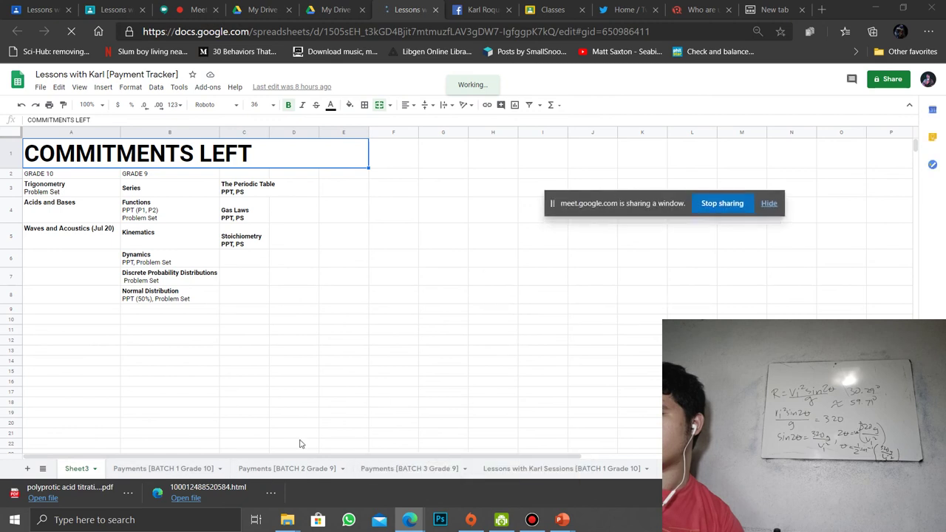
{"action": "left_click", "coordinate": [241, 472]}
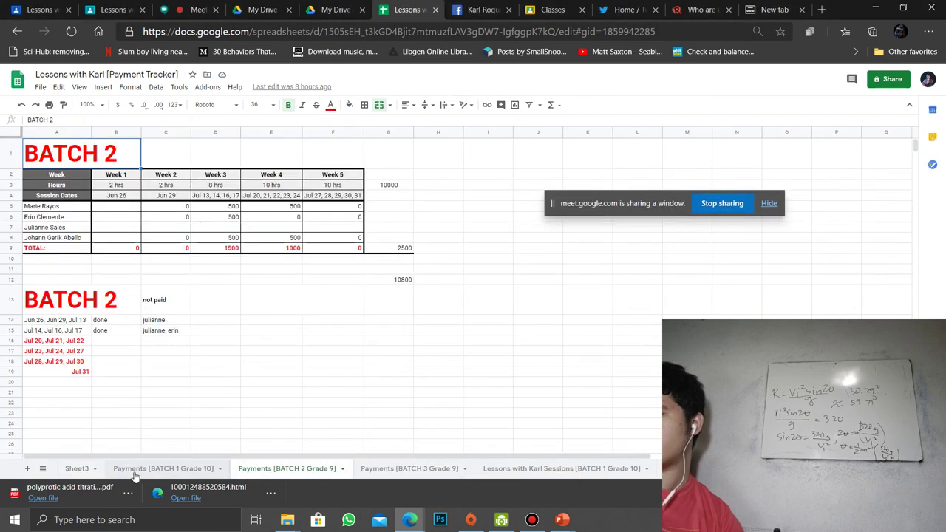
{"action": "left_click", "coordinate": [172, 470]}
Step: Enter 500 in cell H7 as the third student's payment for the Jul 20, 21, 23, 24 week
{"action": "left_click", "coordinate": [355, 210]}
{"action": "key", "text": "Right"}
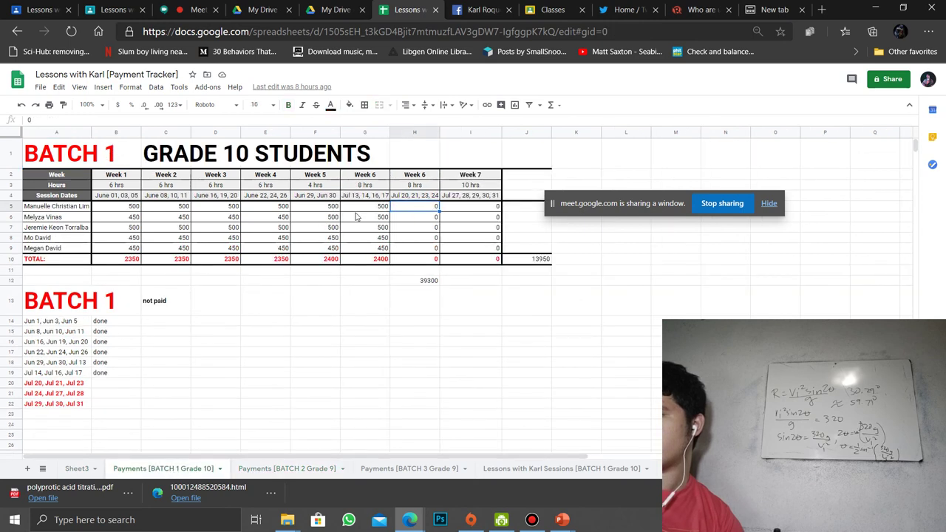
{"action": "key", "text": "Down"}
{"action": "key", "text": "Down"}
{"action": "key", "text": "Left"}
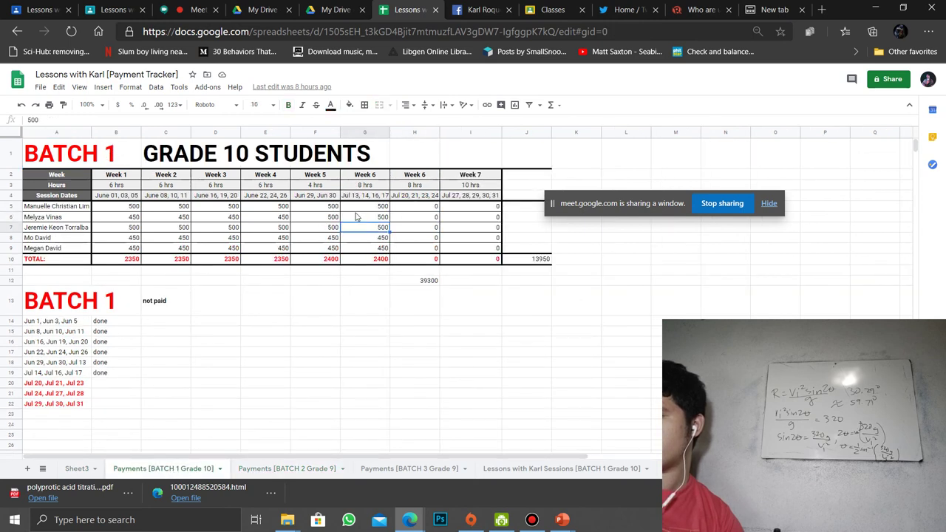
{"action": "key", "text": "Up"}
{"action": "key", "text": "Up"}
{"action": "key", "text": "Right"}
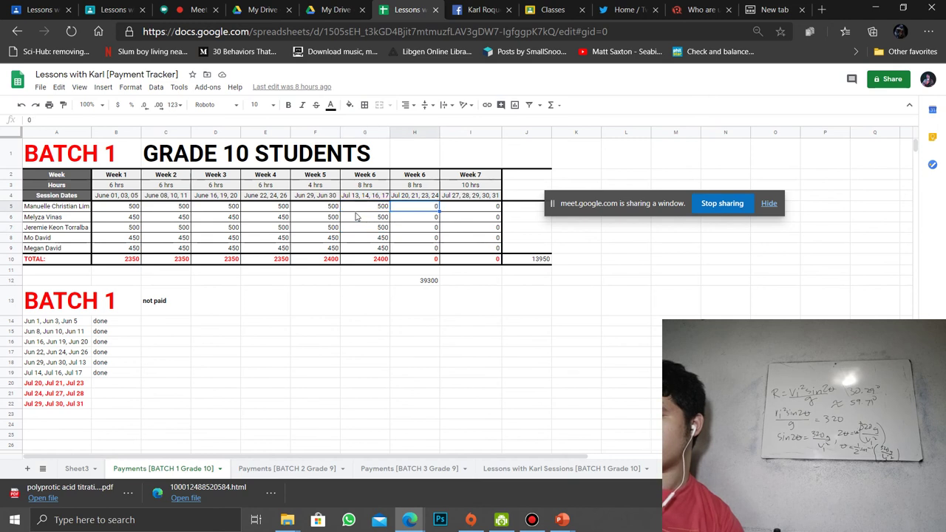
{"action": "key", "text": "Down"}
{"action": "key", "text": "Down"}
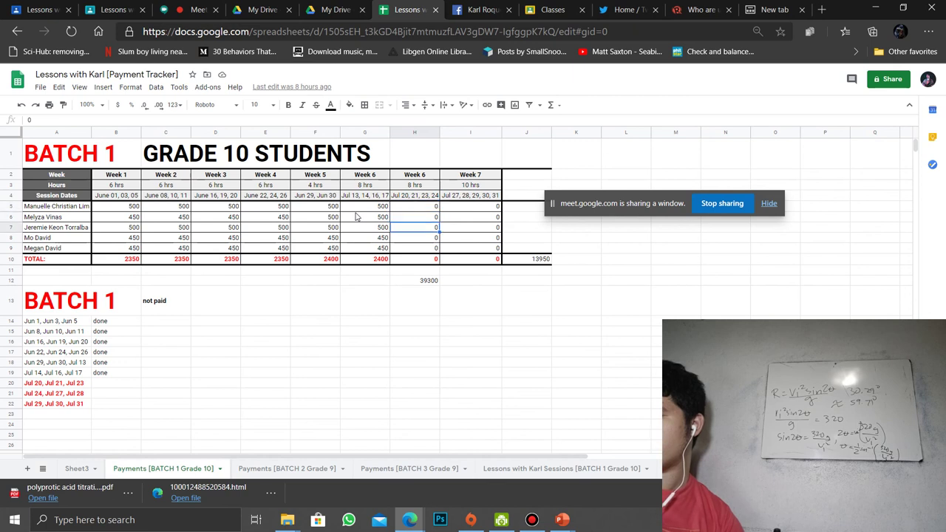
{"action": "type", "text": "500"}
{"action": "key", "text": "Return"}
Step: Review the Batch 2 and Batch 3 Grade 9 payment sheets, checking Facebook and the Meet call in between
{"action": "left_click", "coordinate": [299, 477]}
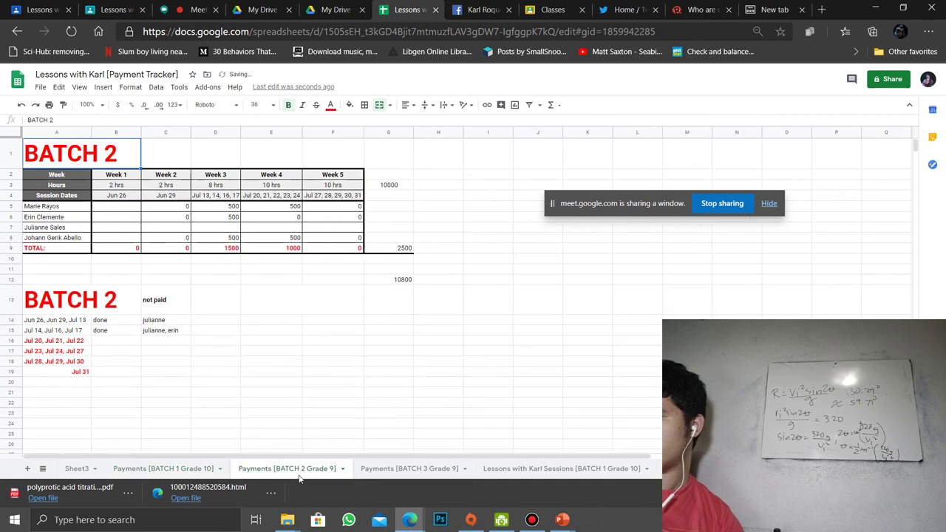
{"action": "left_click", "coordinate": [326, 249]}
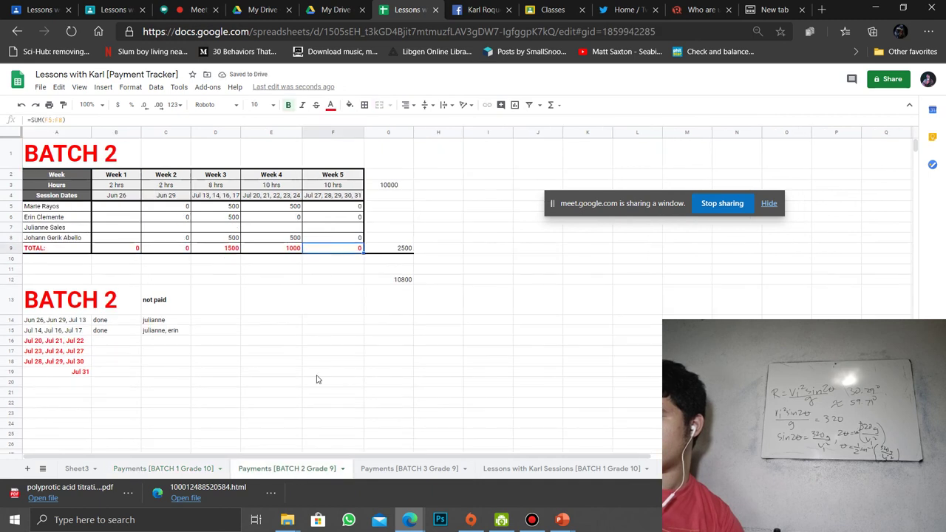
{"action": "left_click", "coordinate": [380, 469]}
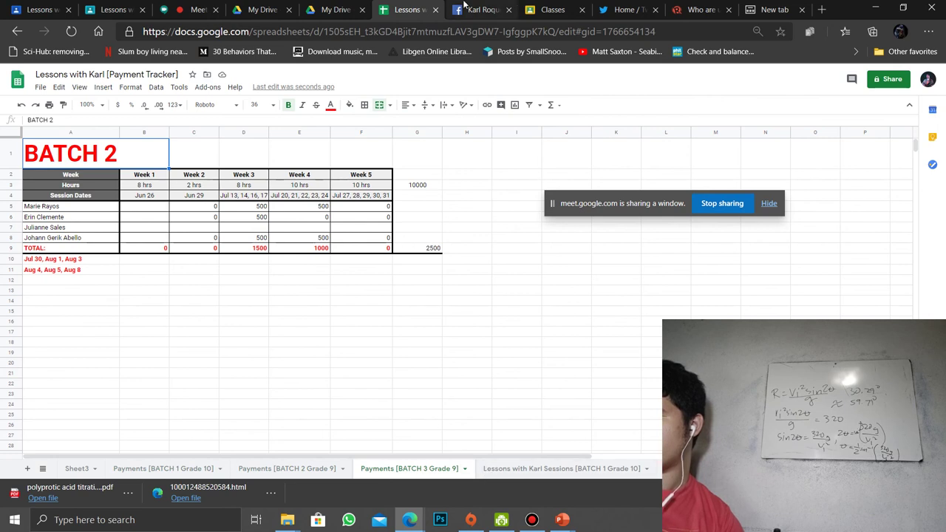
{"action": "left_click", "coordinate": [464, 9]}
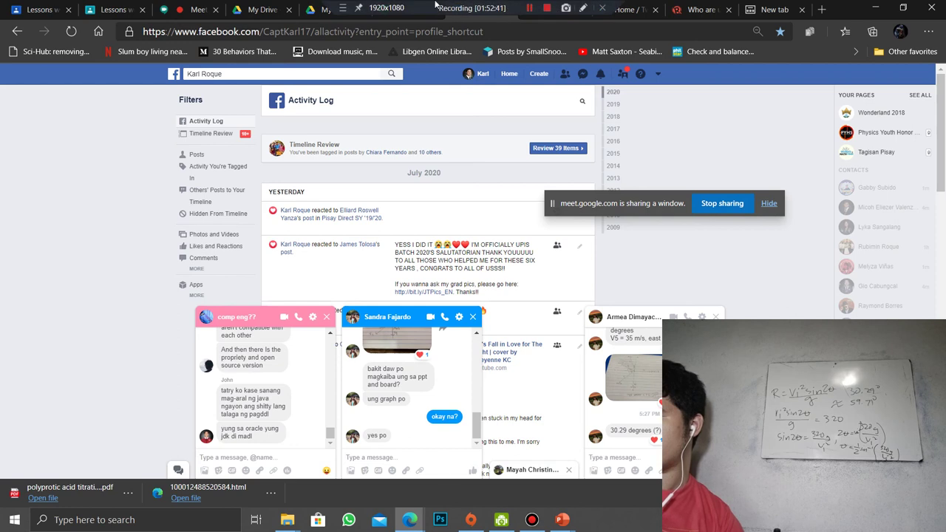
{"action": "left_click", "coordinate": [399, 8]}
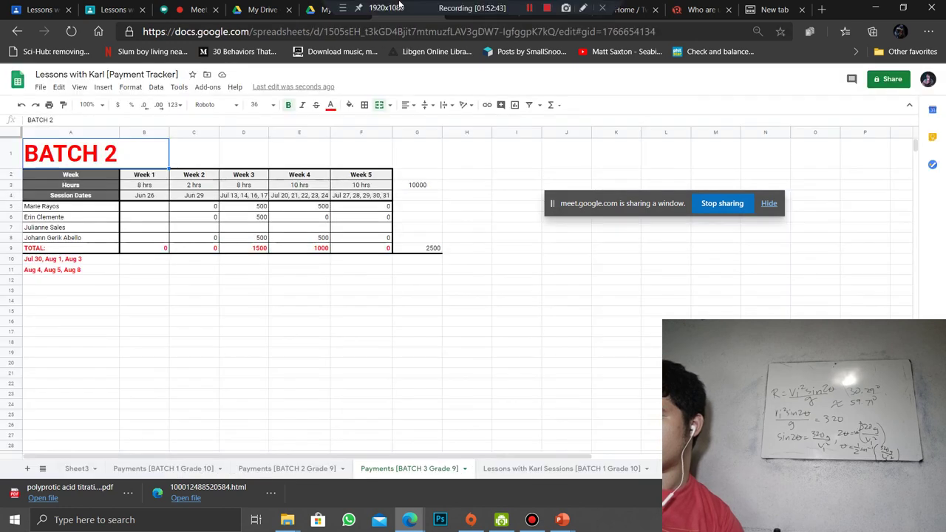
{"action": "left_click", "coordinate": [198, 7]}
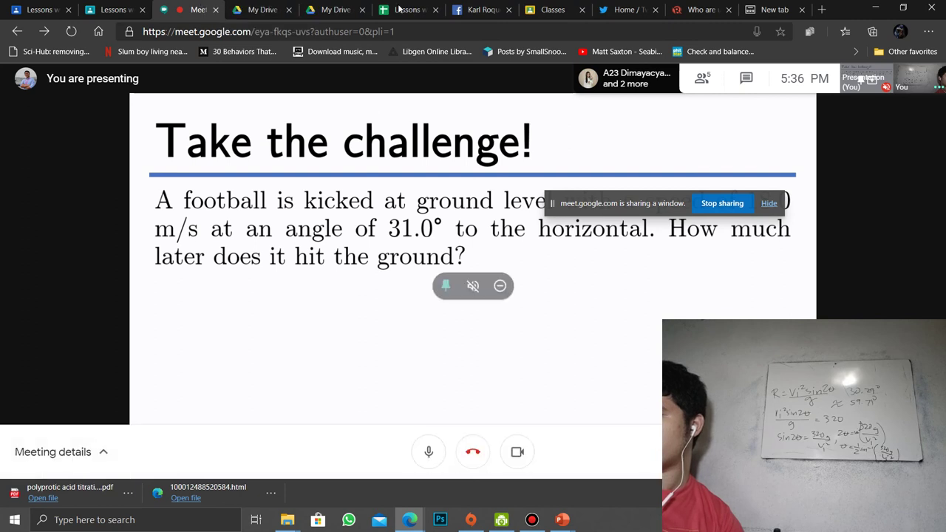
{"action": "mouse_move", "coordinate": [400, 6]}
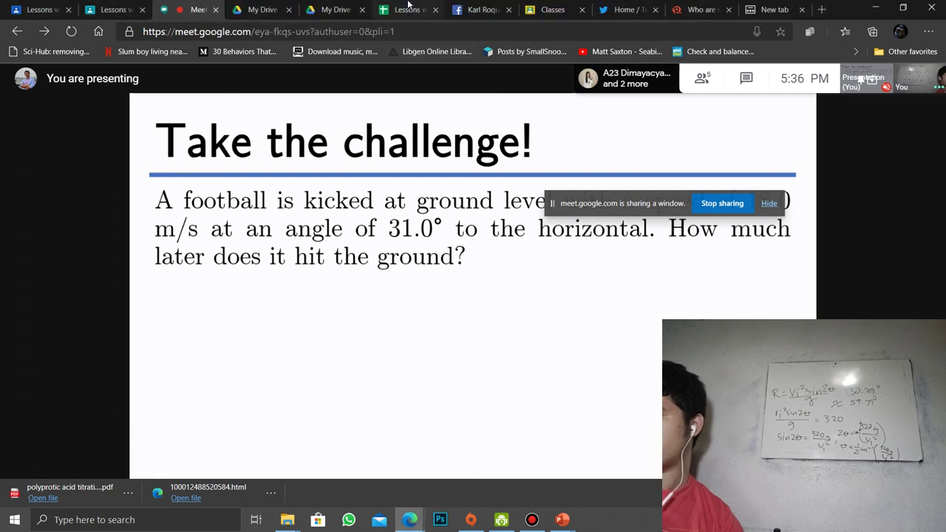
{"action": "left_click", "coordinate": [406, 9]}
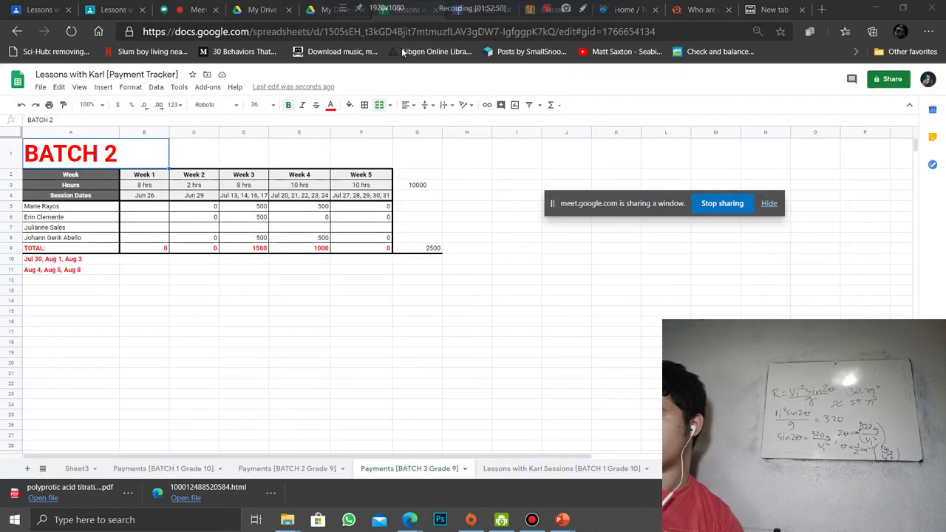
Step: Mark all five students as present for Jul 23 2020 in the Lessons with Karl Sessions [BATCH 1 Grade 10] sheet
{"action": "left_click", "coordinate": [490, 469]}
{"action": "scroll", "coordinate": [438, 395], "scroll_direction": "right", "scroll_amount": 10}
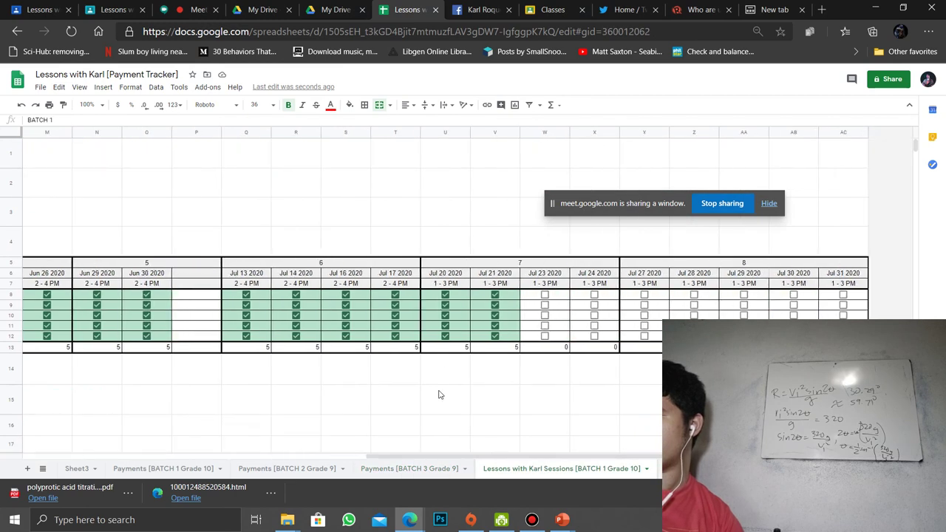
{"action": "left_click", "coordinate": [544, 305]}
{"action": "left_click", "coordinate": [545, 294]}
{"action": "left_click", "coordinate": [545, 315]}
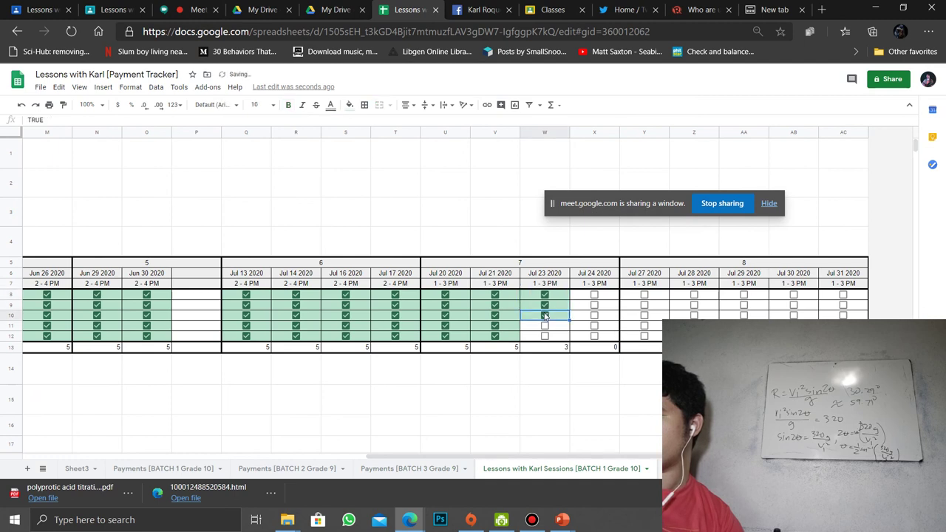
{"action": "left_click", "coordinate": [545, 326]}
{"action": "left_click", "coordinate": [545, 336]}
{"action": "left_click_drag", "start_coordinate": [547, 337], "coordinate": [496, 406]}
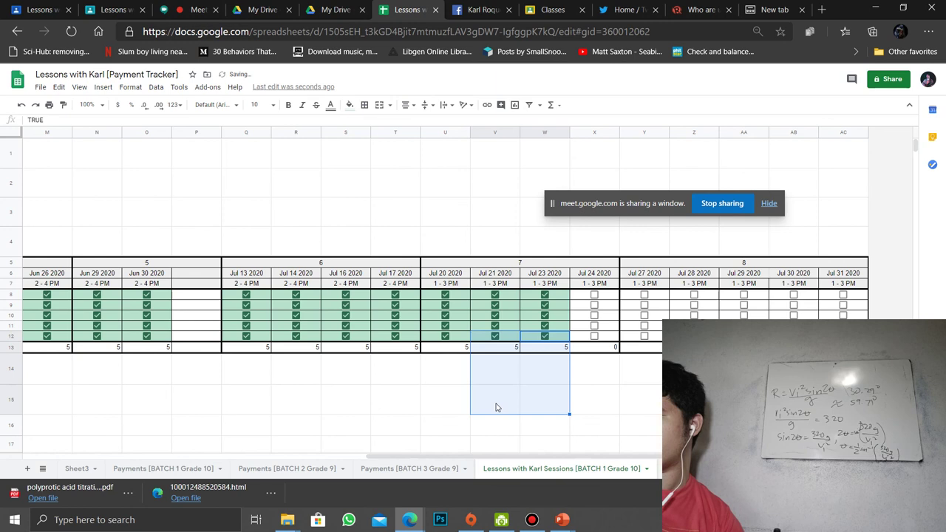
Step: Add the bold remark "Very overwhelemed, but it seems that they did very well." to the July 16 2020 Trigonometry I session
{"action": "scroll", "coordinate": [496, 406], "scroll_direction": "down", "scroll_amount": 1}
{"action": "scroll", "coordinate": [496, 405], "scroll_direction": "left", "scroll_amount": 10}
{"action": "scroll", "coordinate": [496, 406], "scroll_direction": "down", "scroll_amount": 10}
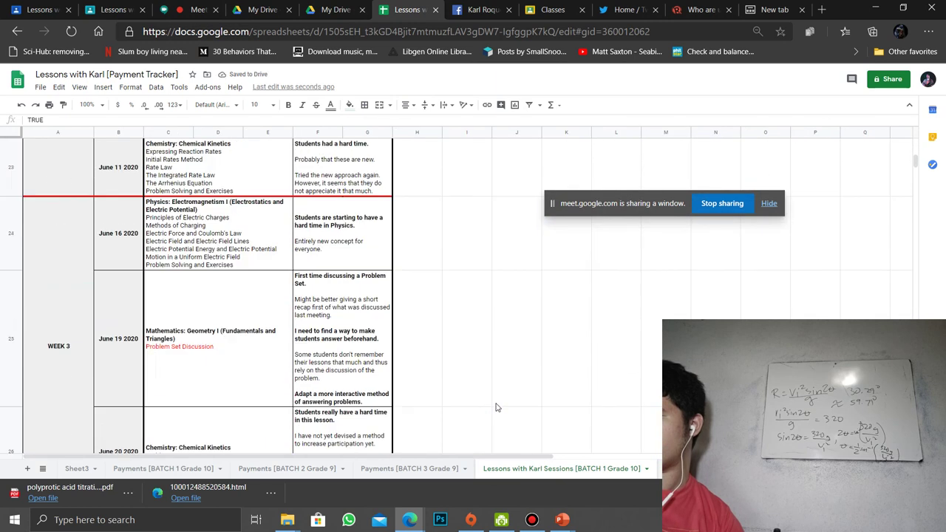
{"action": "scroll", "coordinate": [496, 408], "scroll_direction": "up", "scroll_amount": 5}
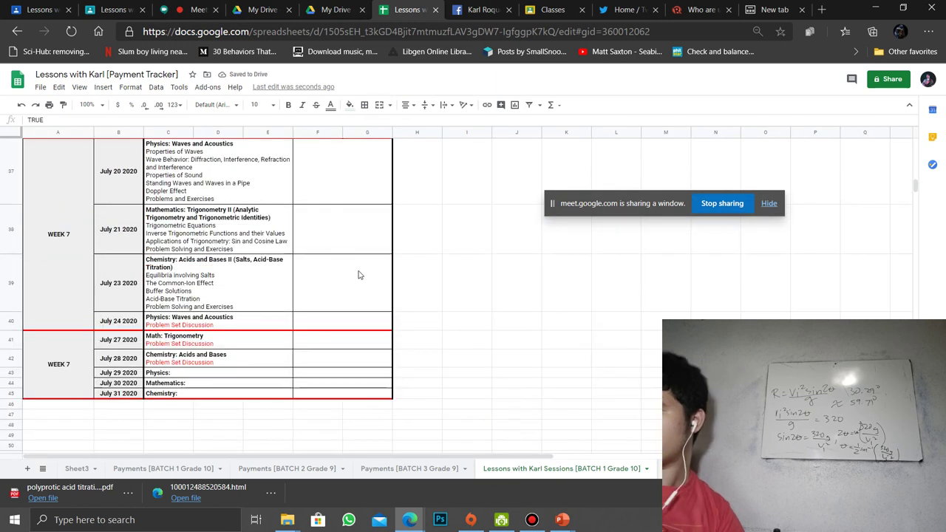
{"action": "left_click", "coordinate": [359, 274]}
{"action": "scroll", "coordinate": [358, 275], "scroll_direction": "up", "scroll_amount": 3}
{"action": "scroll", "coordinate": [359, 275], "scroll_direction": "up", "scroll_amount": 2}
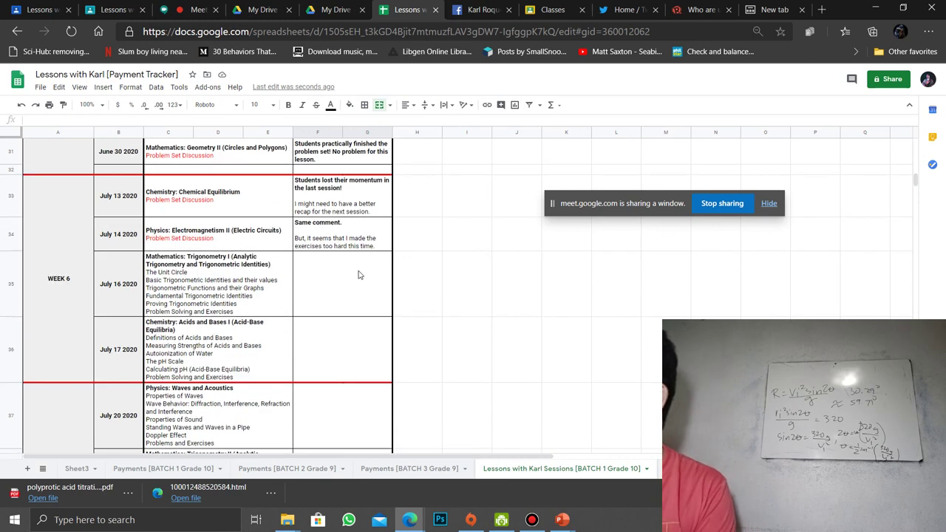
{"action": "left_click", "coordinate": [358, 275]}
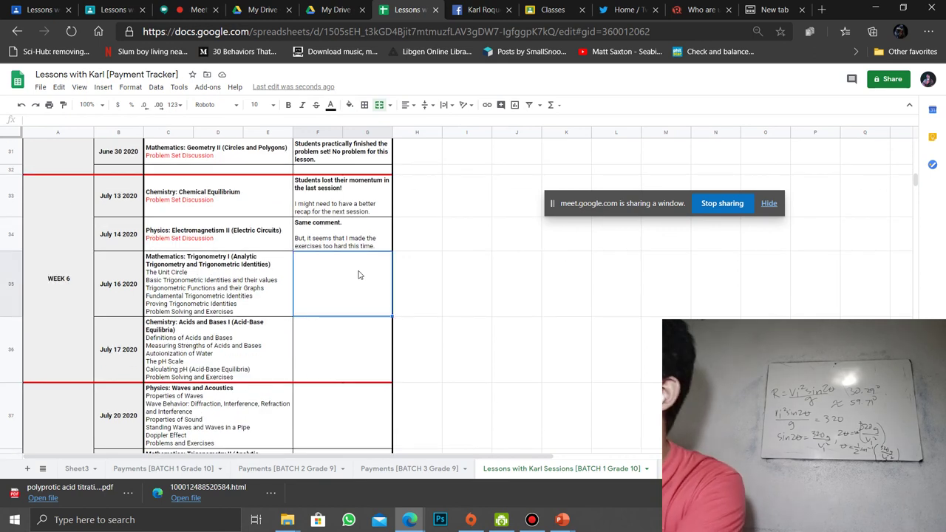
{"action": "type", "text": "Very o"}
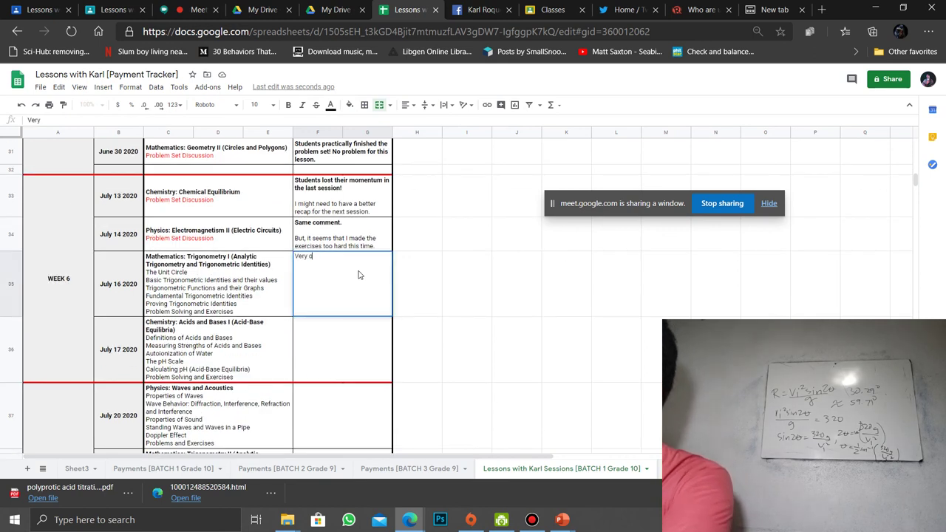
{"action": "type", "text": "verwhelmd"}
{"action": "key", "text": "BackSpace"}
{"action": "type", "text": "ed,"}
{"action": "key", "text": "ctrl+a"}
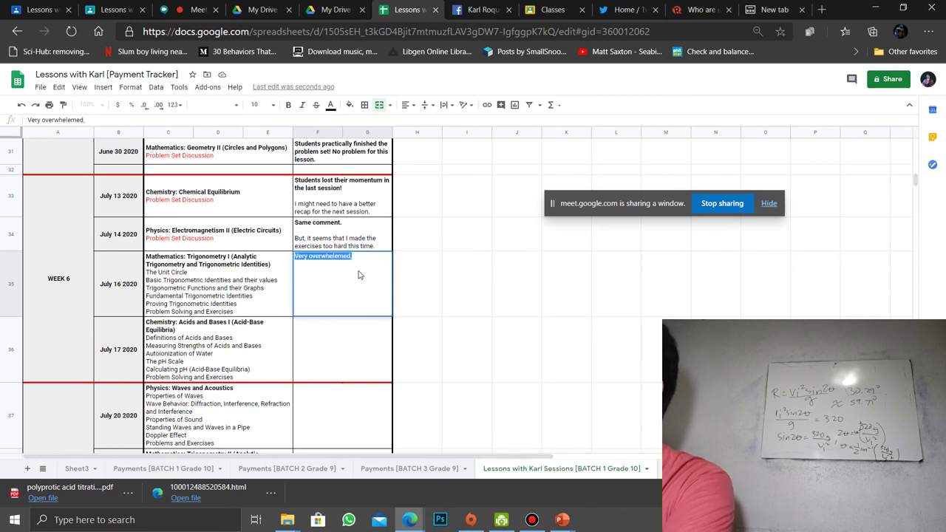
{"action": "key", "text": "ctrl+b"}
{"action": "type", "text": "but it seems that they d"}
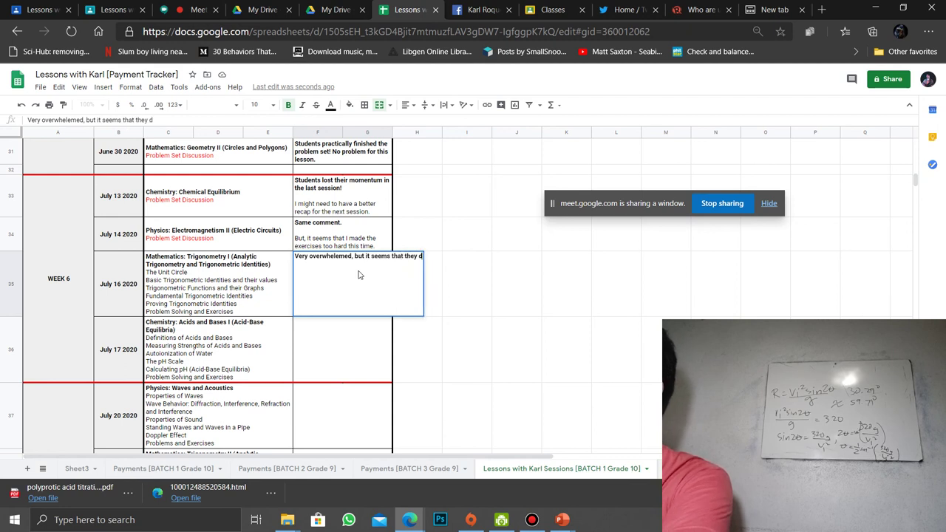
{"action": "type", "text": "id wery well."}
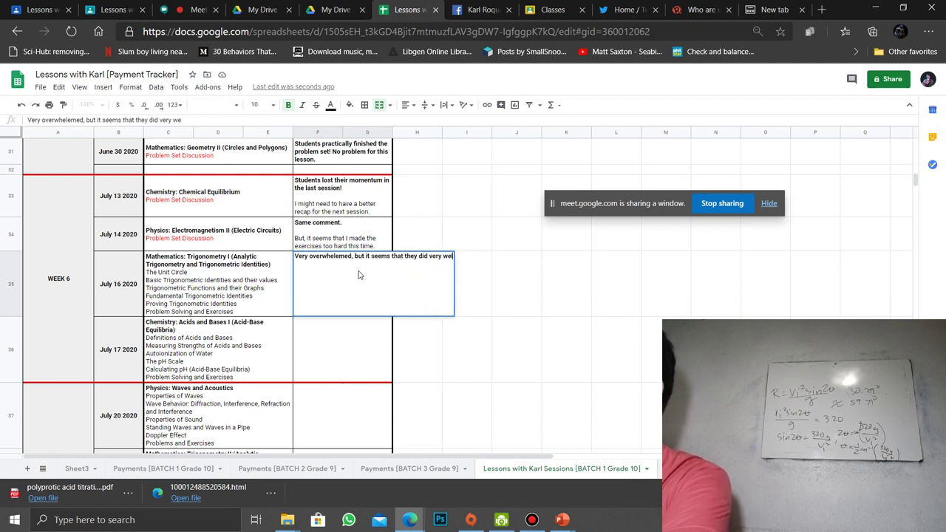
{"action": "key", "text": "Return"}
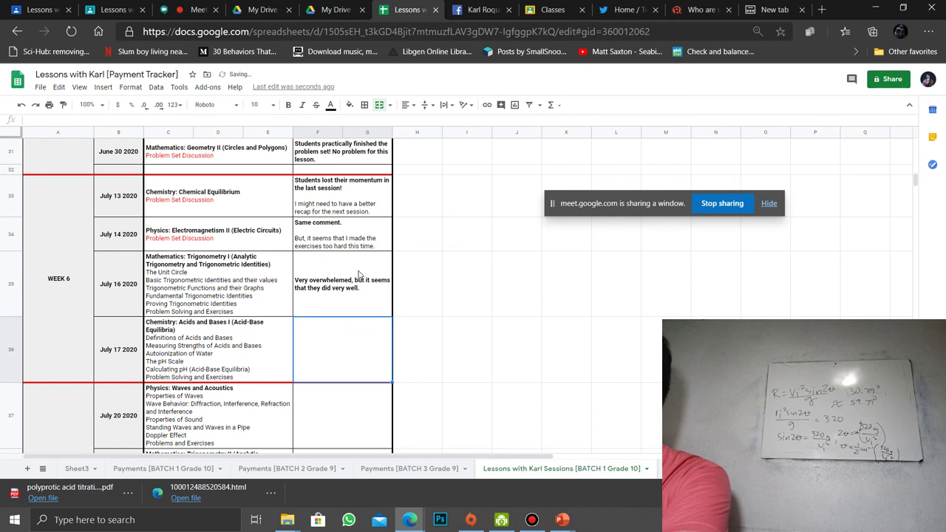
Step: Add the bold remark "Very new concept, but at least they remember the concepts from Acid-Base Equilibria." to the July 17 2020 Acids and Bases I session
{"action": "type", "text": "Very new conc"}
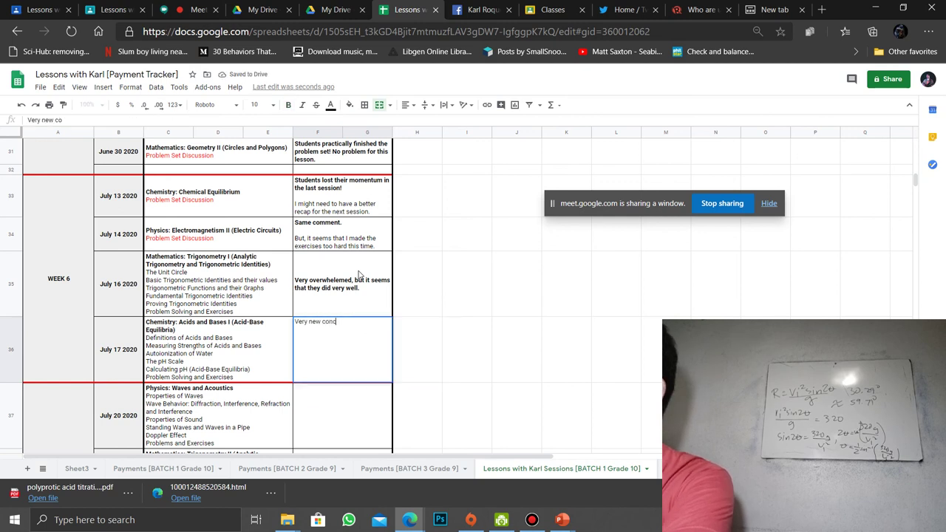
{"action": "type", "text": "ept, but th"}
{"action": "key", "text": "BackSpace"}
{"action": "key", "text": "BackSpace"}
{"action": "type", "text": "at"}
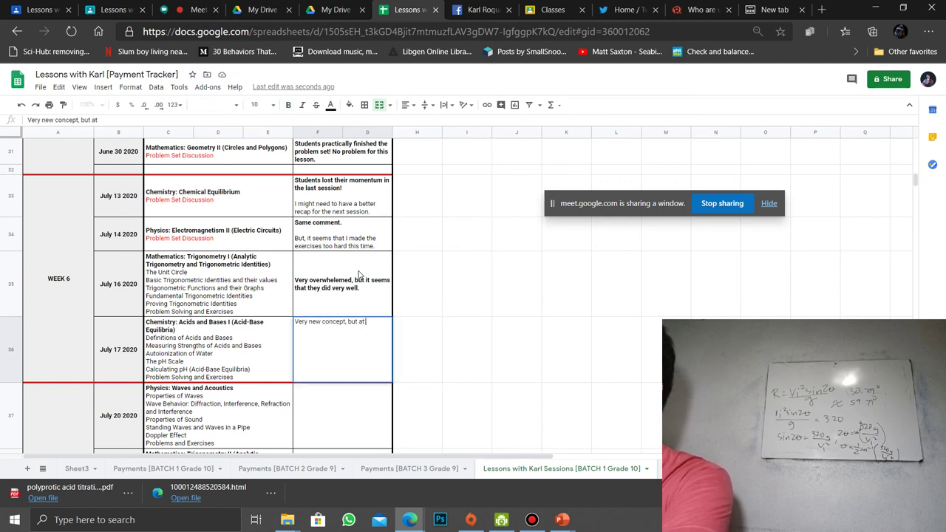
{"action": "type", "text": " least they re"}
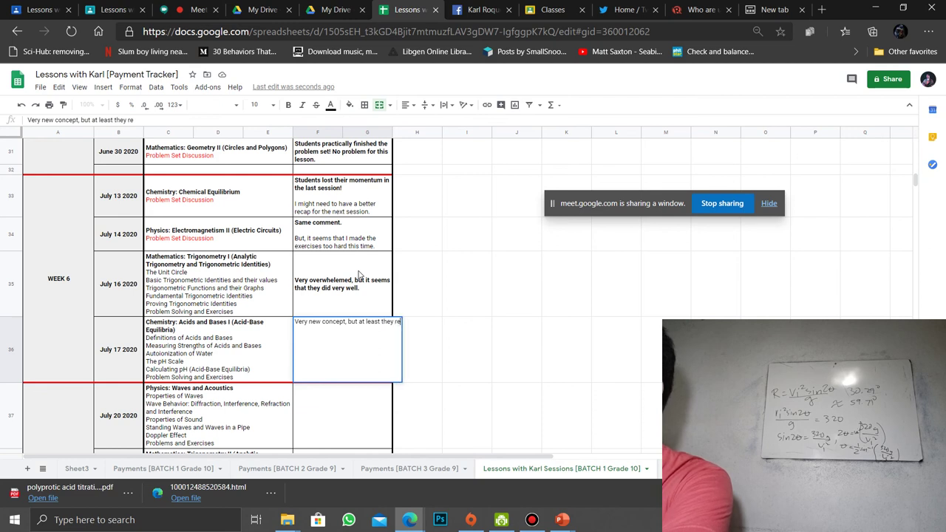
{"action": "type", "text": "member the co"}
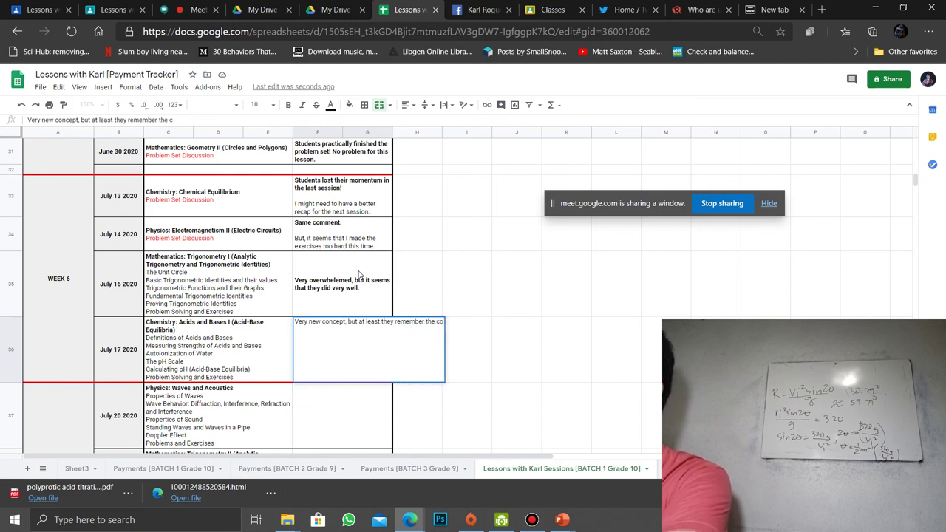
{"action": "type", "text": "ncepts from"}
{"action": "type", "text": " Acid-Bases"}
{"action": "key", "text": "BackSpace"}
{"action": "type", "text": "Equilibria."}
{"action": "key", "text": "Return"}
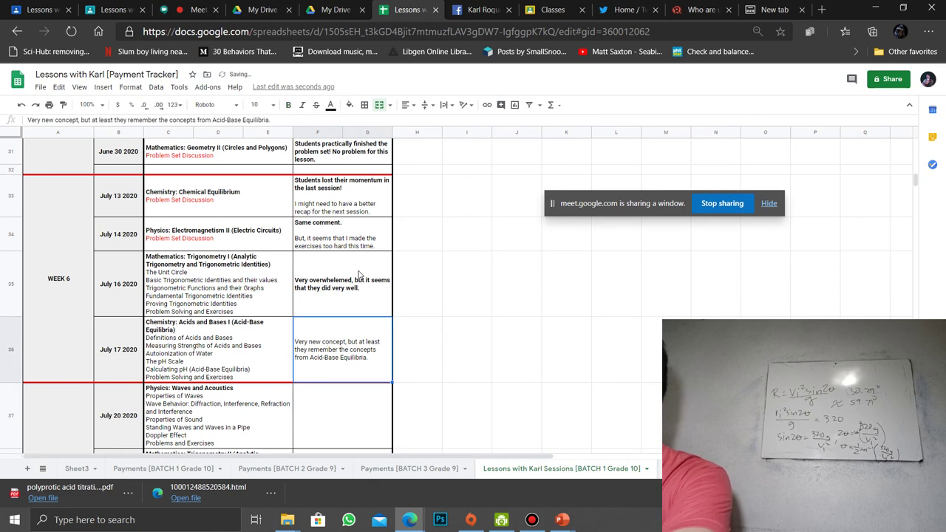
{"action": "key", "text": "ctrl+b"}
Step: Add the bold remark "Easiest topic I've taught to my Grade 10 Batch." to the July 20 2020 Waves and Acoustics session
{"action": "key", "text": "Down"}
{"action": "scroll", "coordinate": [360, 275], "scroll_direction": "down", "scroll_amount": 3}
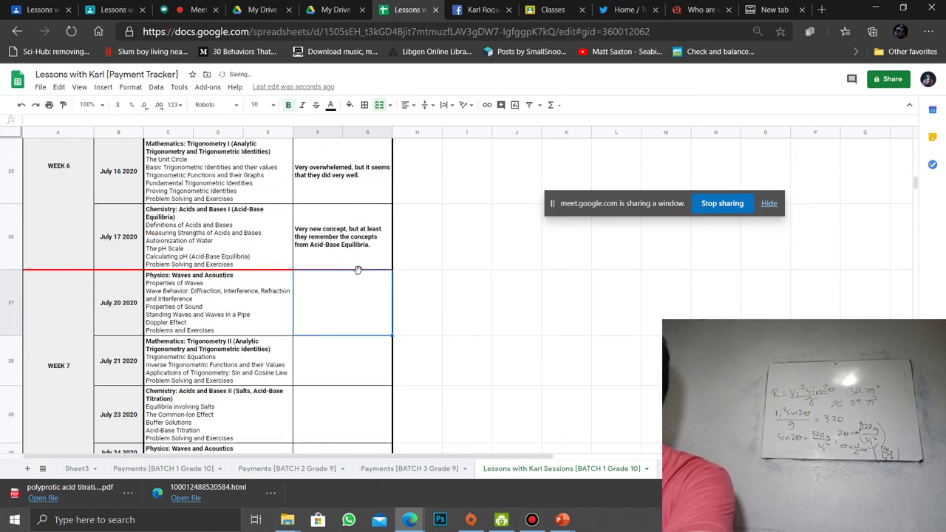
{"action": "key", "text": "ctrl+b"}
{"action": "type", "text": "eas"}
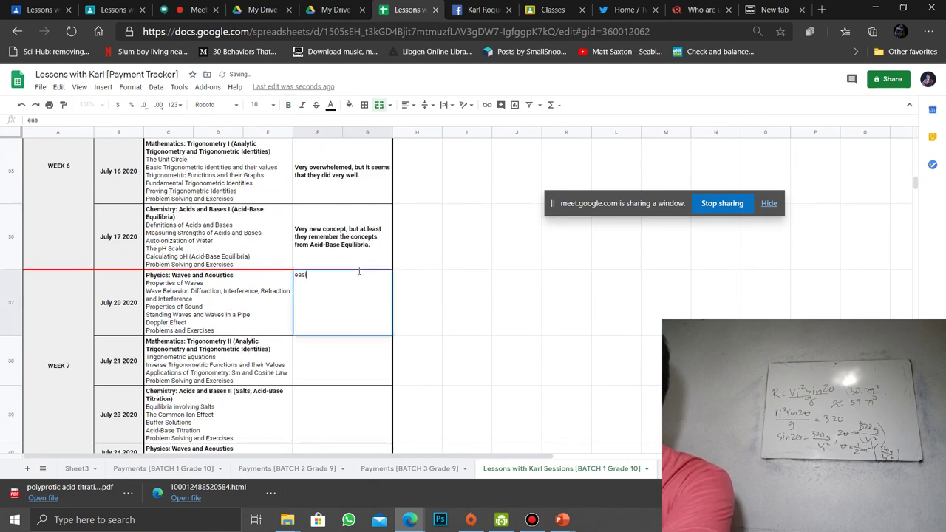
{"action": "key", "text": "BackSpace"}
{"action": "key", "text": "BackSpace"}
{"action": "key", "text": "ctrl+b"}
{"action": "type", "text": "Ea"}
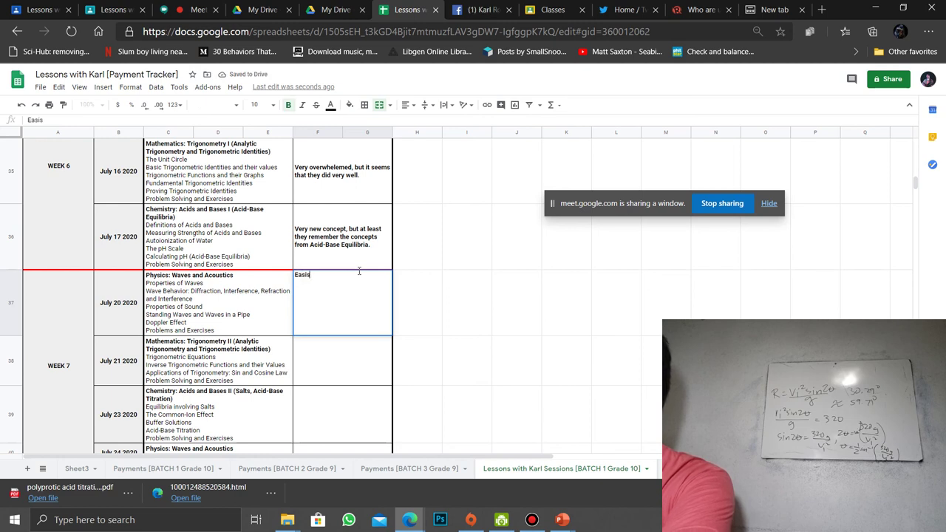
{"action": "type", "text": "siest topic"}
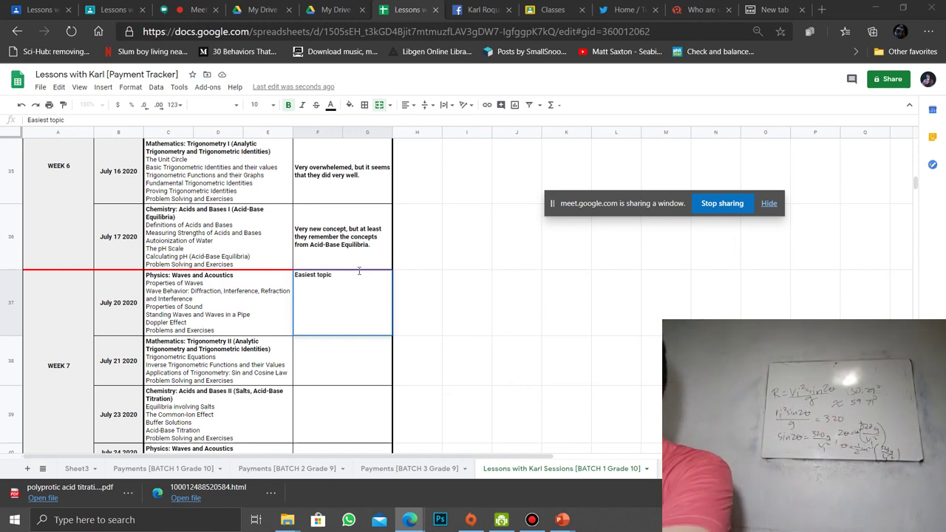
{"action": "double_click", "coordinate": [360, 272]}
{"action": "type", "text": "I've taught to my g"}
{"action": "key", "text": "BackSpace"}
{"action": "type", "text": "Grade 10 Batch."}
{"action": "key", "text": "Return"}
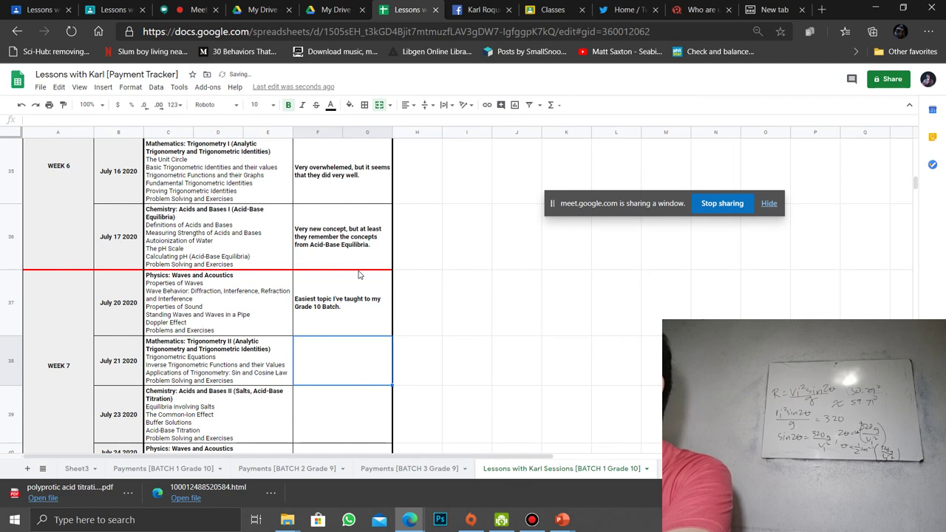
Step: Enter the remark "They're careless, but they seem to flawlessly get it." for the July 21 2020 Trigonometry II session
{"action": "type", "text": "Some top"}
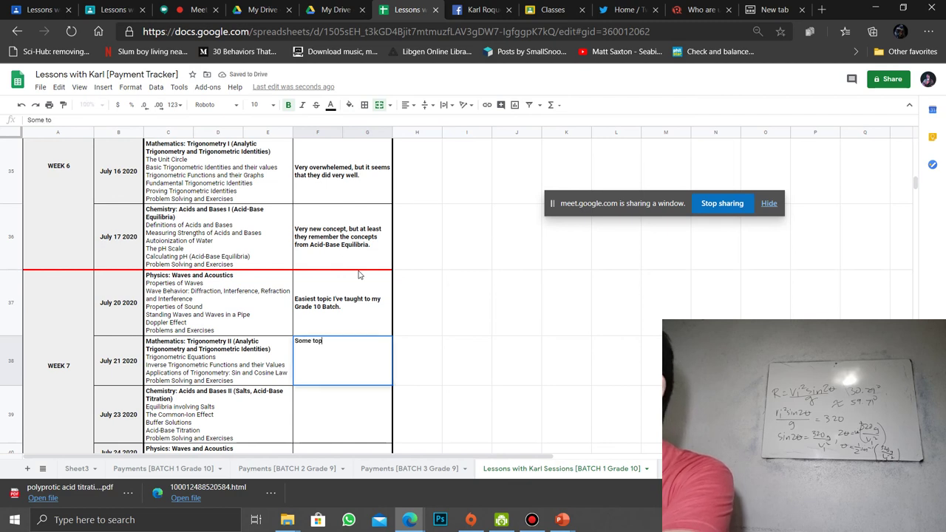
{"action": "type", "text": "They're careless, but"}
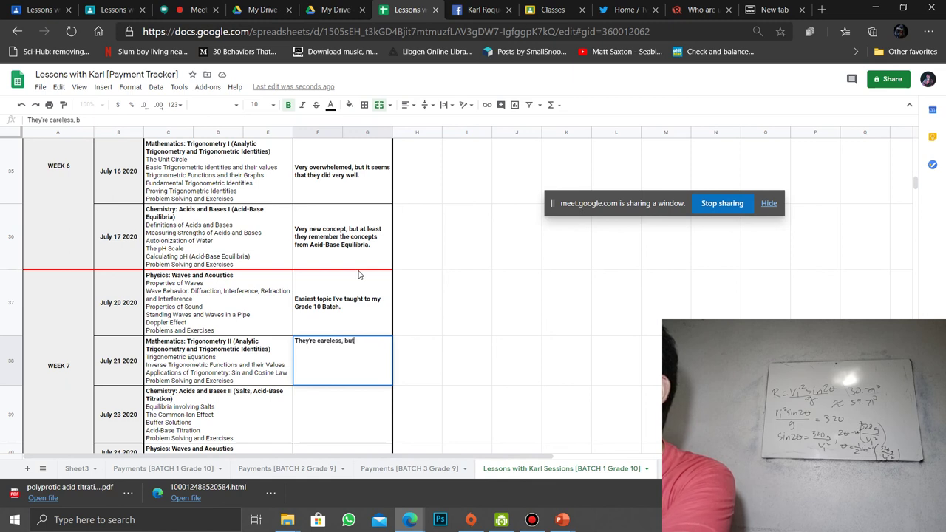
{"action": "type", "text": " they seem to flaw"}
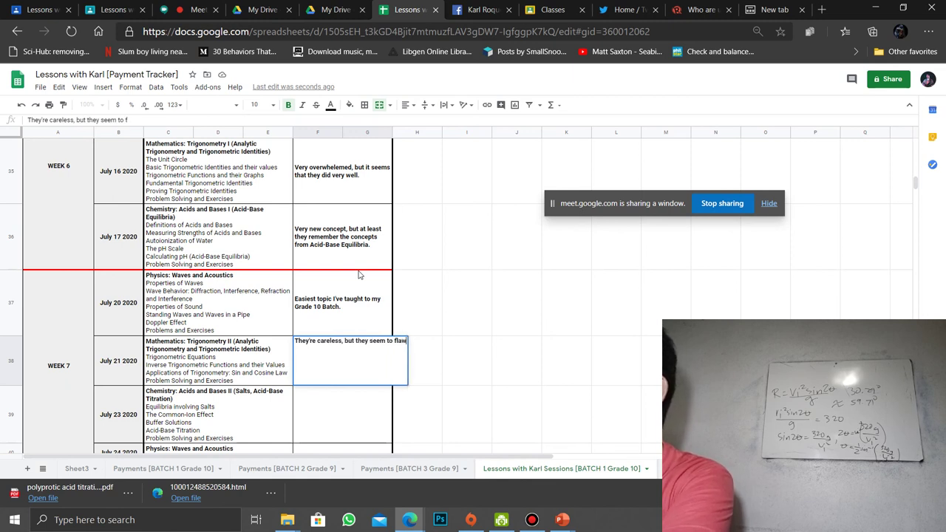
{"action": "type", "text": "lessly get it."}
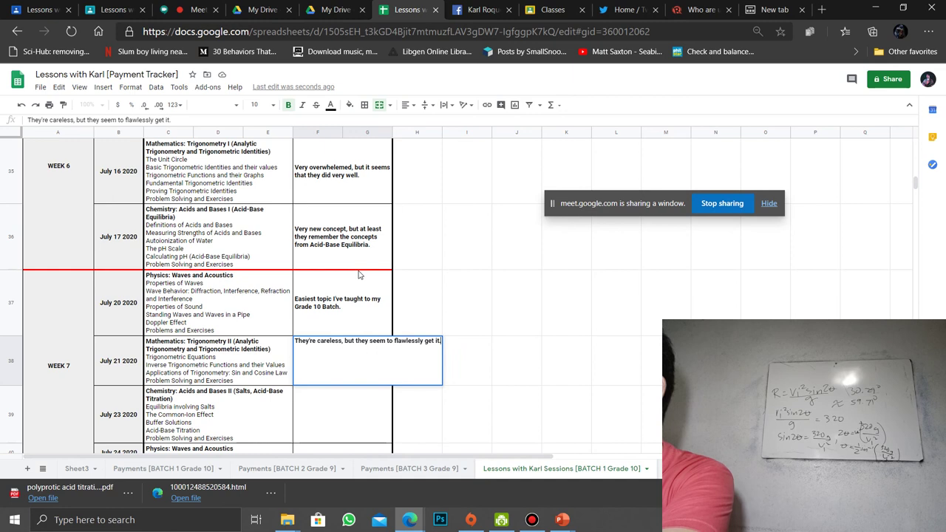
{"action": "key", "text": "Return"}
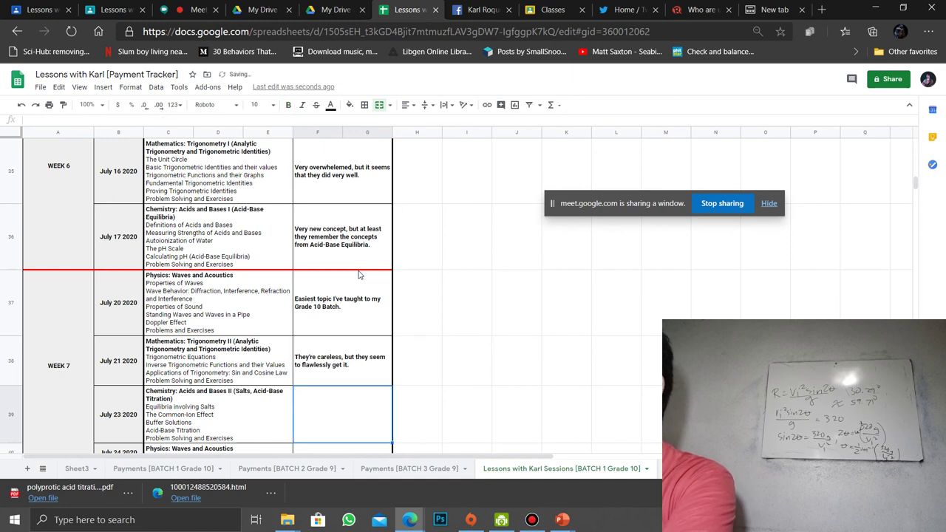
Step: Enter the remark "Hardest topic I've taught to my Grade 10 Students." for the July 23 2020 Acids and Bases II session
{"action": "type", "text": "Hardest topic I've t"}
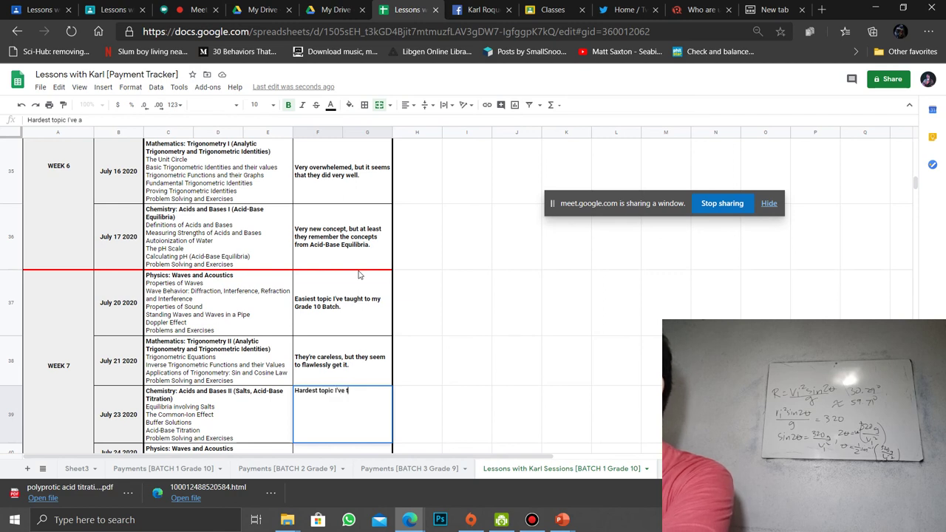
{"action": "type", "text": "aught to my Grade 10 Student"}
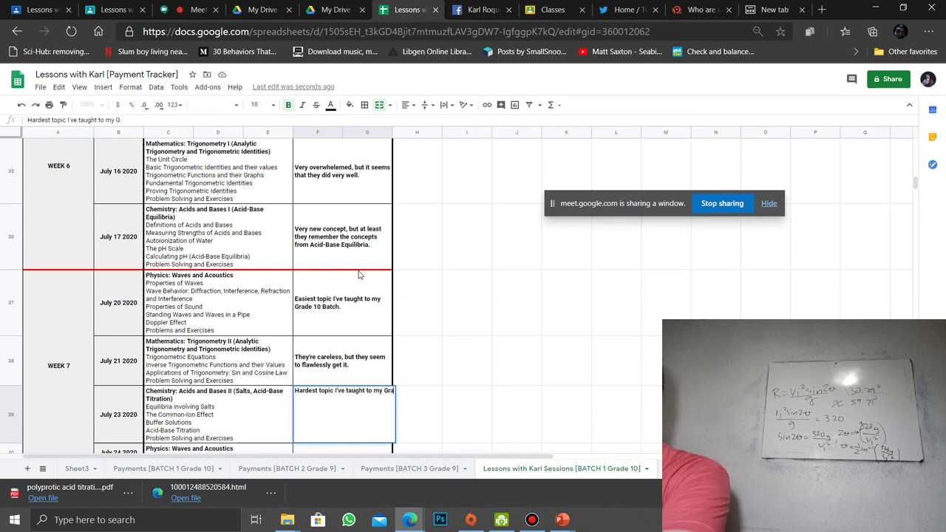
{"action": "type", "text": "s."}
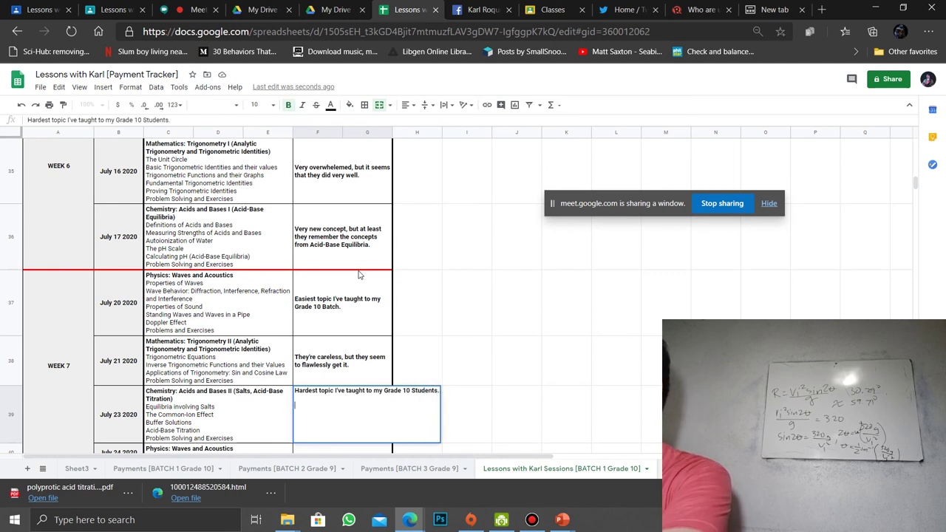
{"action": "key", "text": "alt+Return"}
{"action": "scroll", "coordinate": [358, 274], "scroll_direction": "down", "scroll_amount": 4}
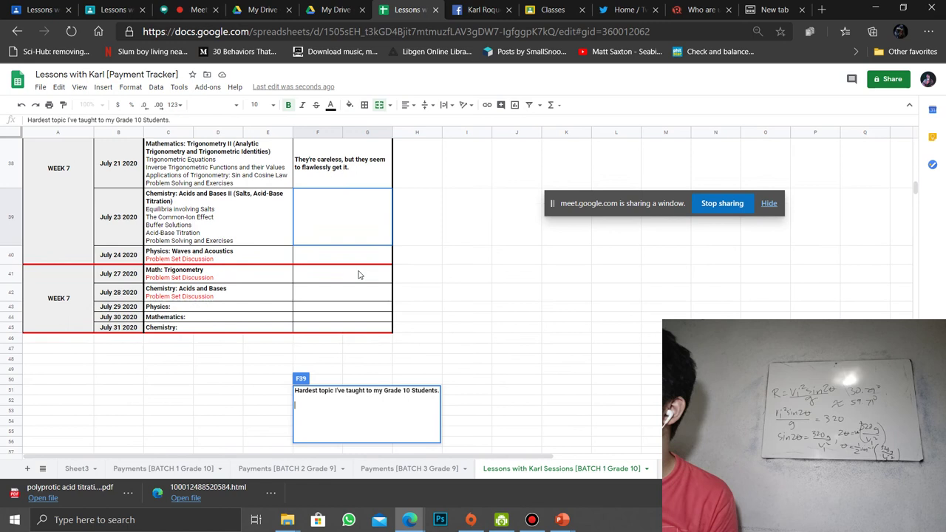
{"action": "scroll", "coordinate": [359, 275], "scroll_direction": "up", "scroll_amount": 4}
{"action": "scroll", "coordinate": [358, 274], "scroll_direction": "up", "scroll_amount": 3}
{"action": "scroll", "coordinate": [359, 275], "scroll_direction": "down", "scroll_amount": 3}
{"action": "key", "text": "Return"}
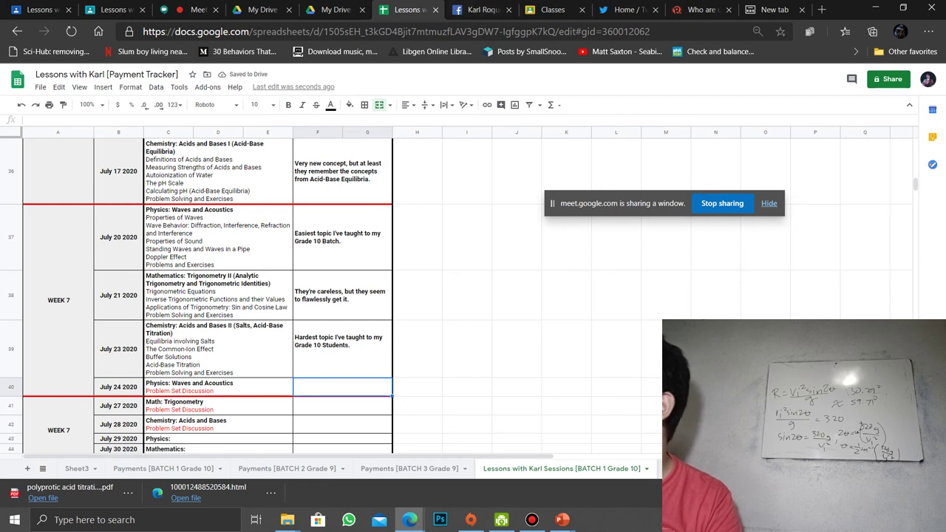
Step: Mark all four students as present for Jul 22 2020 in the Lessons with Karl Sessions [BATCH 2 Grade 9] sheet
{"action": "key", "text": "ctrl+shift+Page_Down"}
{"action": "scroll", "coordinate": [398, 375], "scroll_direction": "down", "scroll_amount": 3}
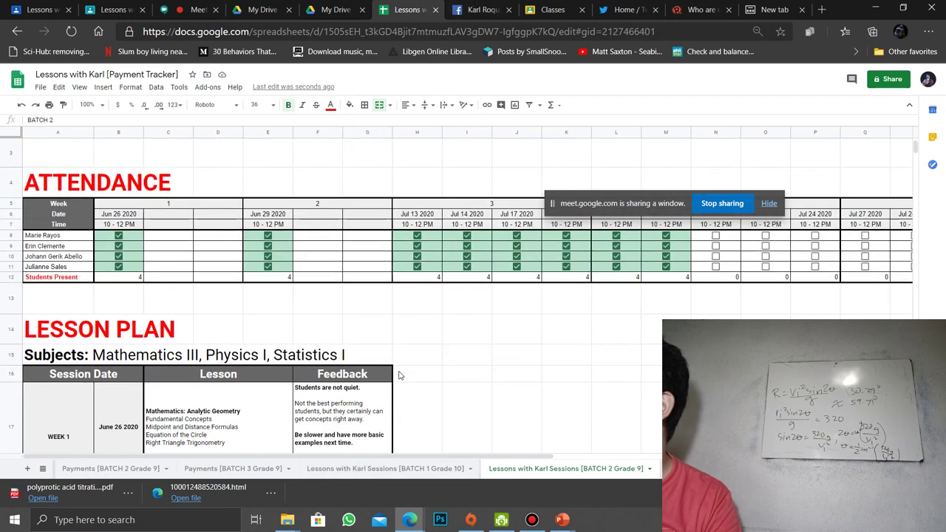
{"action": "scroll", "coordinate": [398, 376], "scroll_direction": "right", "scroll_amount": 8}
{"action": "scroll", "coordinate": [398, 376], "scroll_direction": "up", "scroll_amount": 1}
{"action": "scroll", "coordinate": [399, 376], "scroll_direction": "left", "scroll_amount": 3}
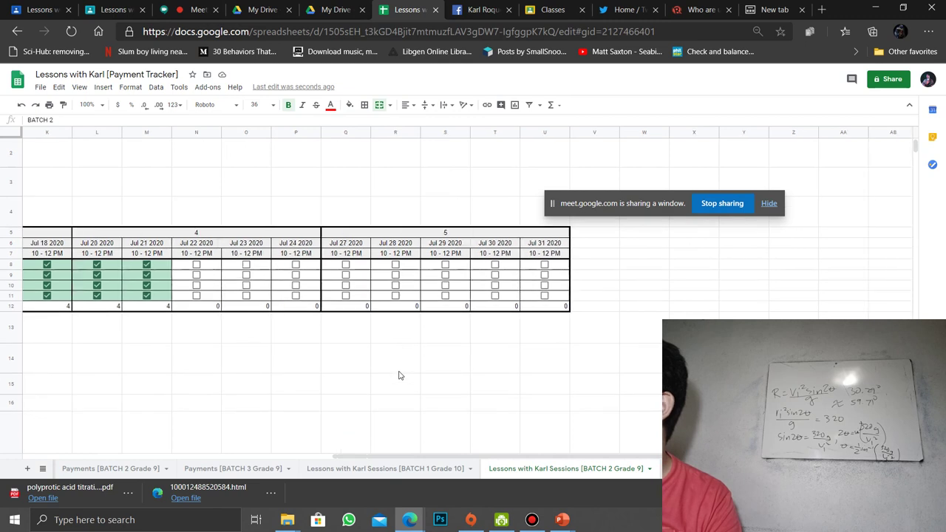
{"action": "left_click", "coordinate": [247, 266]}
{"action": "left_click", "coordinate": [247, 276]}
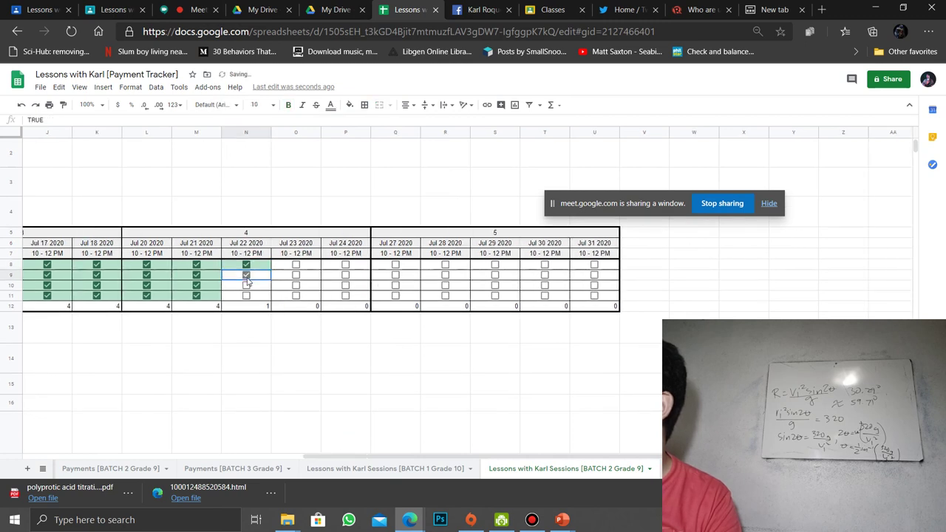
{"action": "left_click", "coordinate": [247, 286]}
{"action": "left_click", "coordinate": [247, 296]}
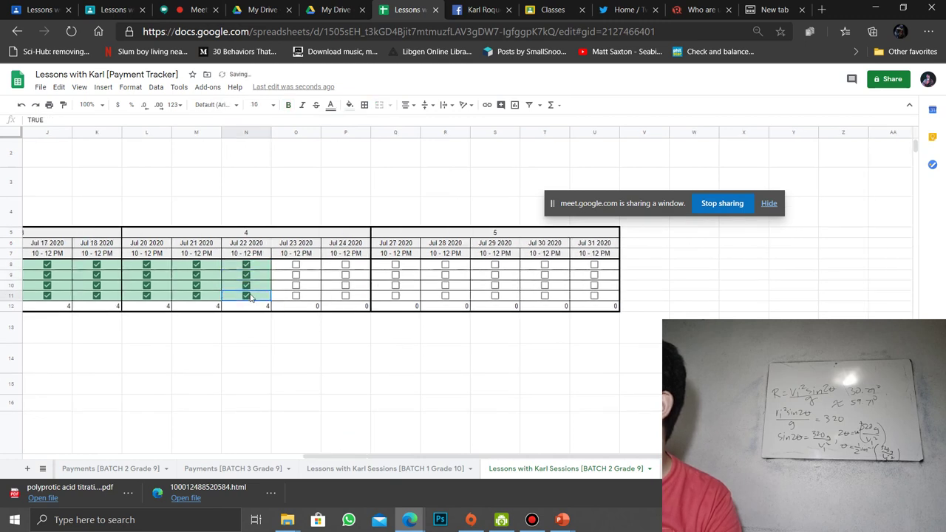
Step: Mark all four Batch 2 Grade 9 students as present for Jul 23 2020
{"action": "left_click", "coordinate": [296, 265]}
{"action": "left_click", "coordinate": [295, 275]}
{"action": "left_click", "coordinate": [295, 285]}
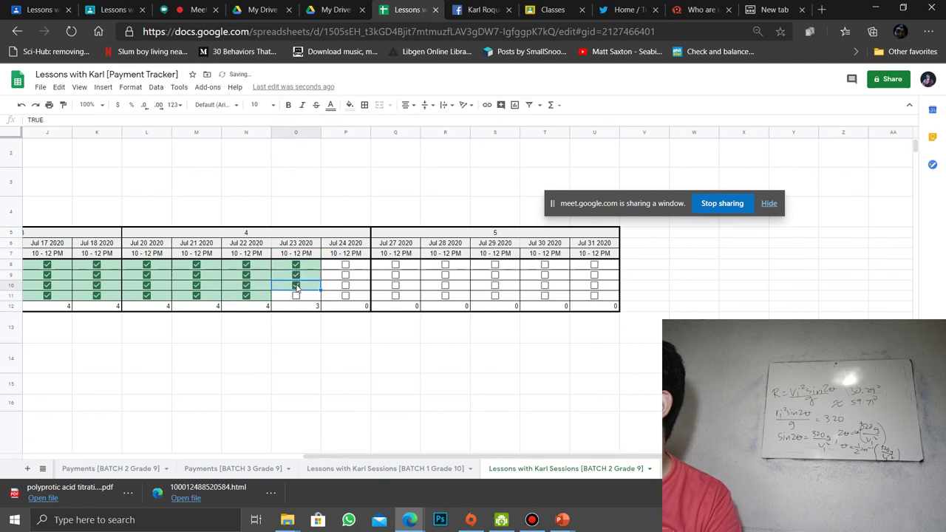
{"action": "left_click", "coordinate": [296, 296]}
Step: Check the Facebook chats, switch to the Google Meet call and mute its microphone
{"action": "left_click", "coordinate": [480, 10]}
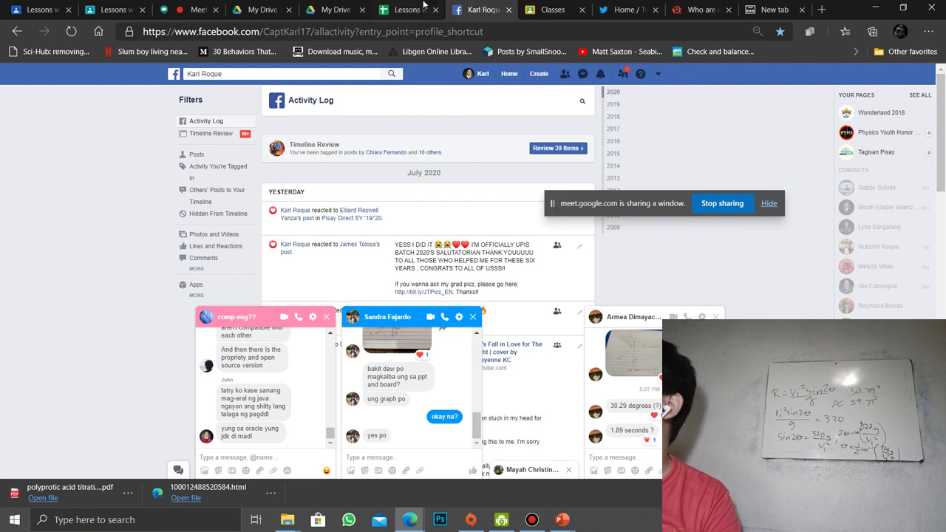
{"action": "left_click", "coordinate": [206, 9]}
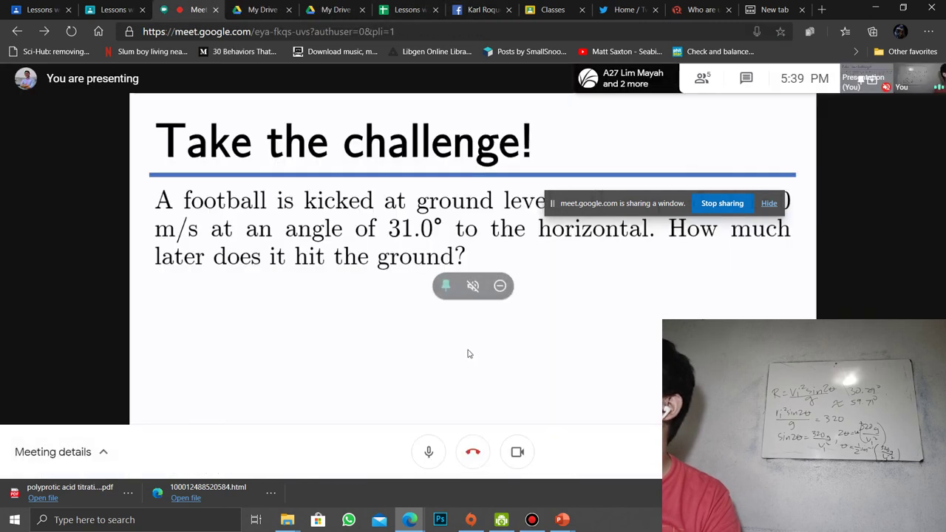
{"action": "left_click", "coordinate": [431, 450]}
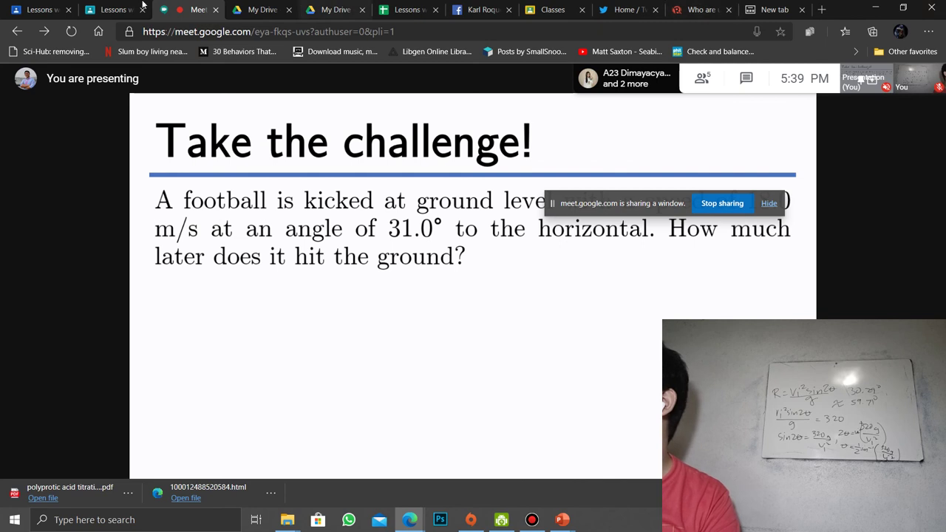
{"action": "left_click", "coordinate": [429, 450]}
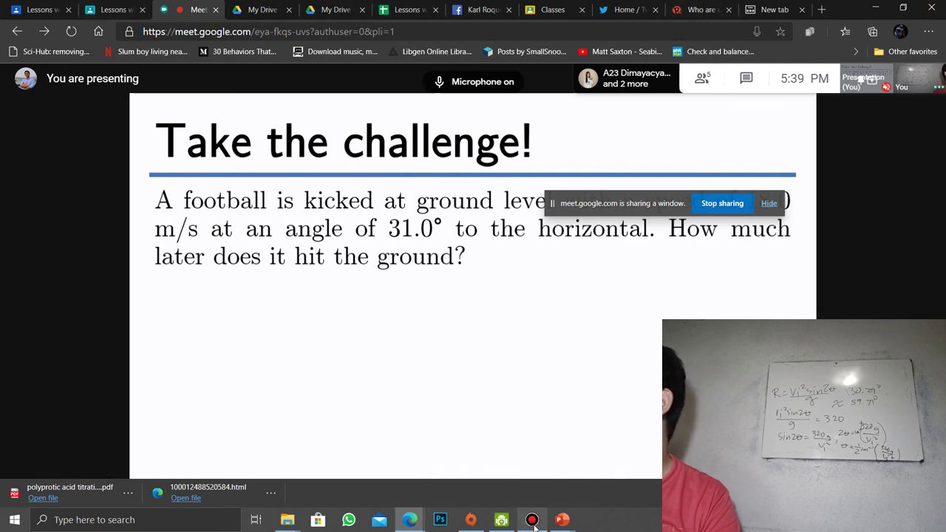
{"action": "mouse_move", "coordinate": [423, 471]}
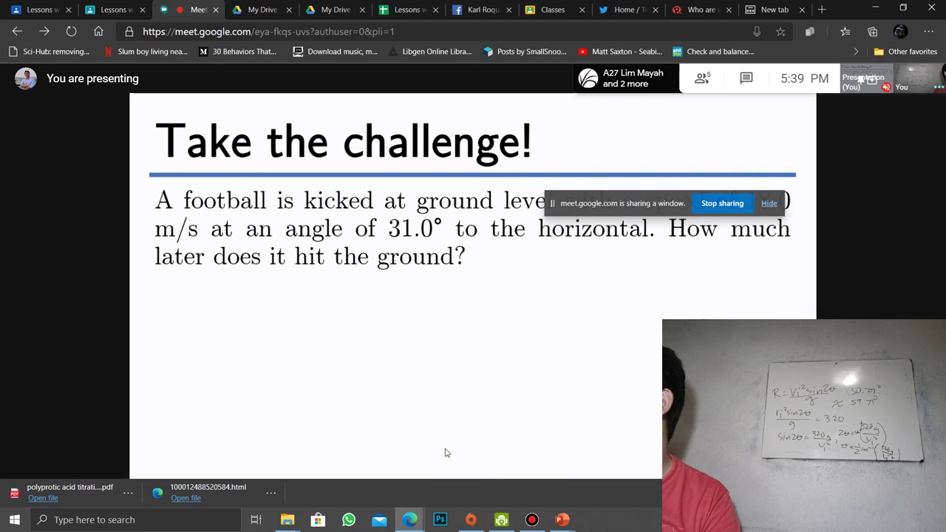
{"action": "left_click", "coordinate": [432, 452]}
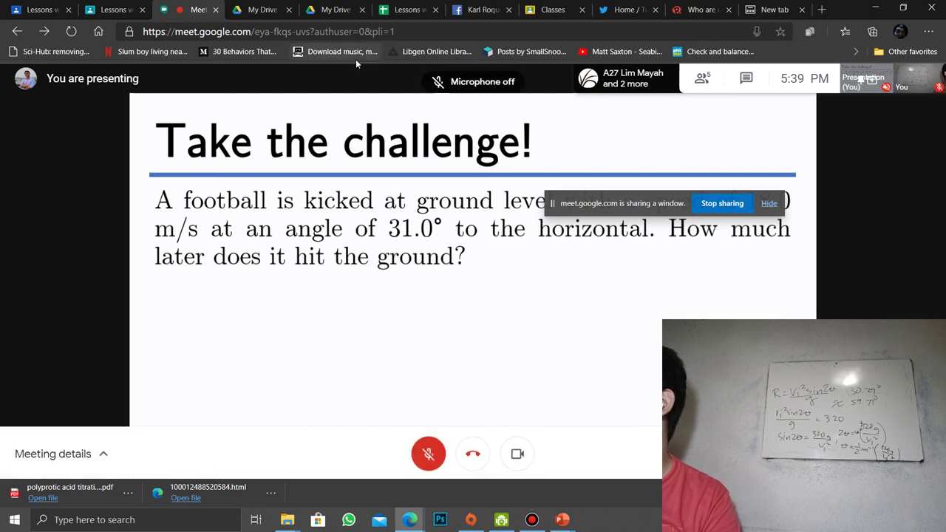
Step: Look over the Lessons with Karl GRADE 9 Batch 3 stream and its July 23 2020 Physics post in Google Classroom
{"action": "left_click", "coordinate": [45, 9]}
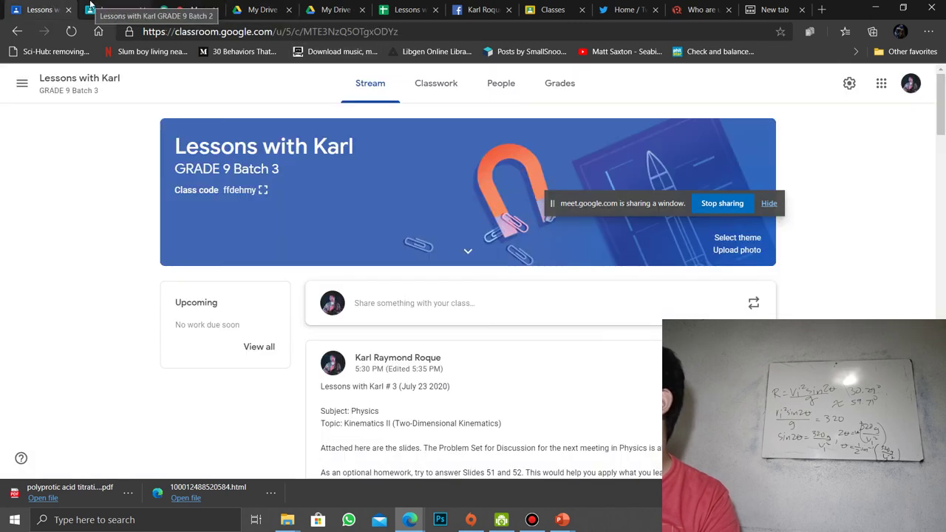
{"action": "scroll", "coordinate": [76, 207], "scroll_direction": "down", "scroll_amount": 1}
{"action": "scroll", "coordinate": [77, 207], "scroll_direction": "up", "scroll_amount": 1}
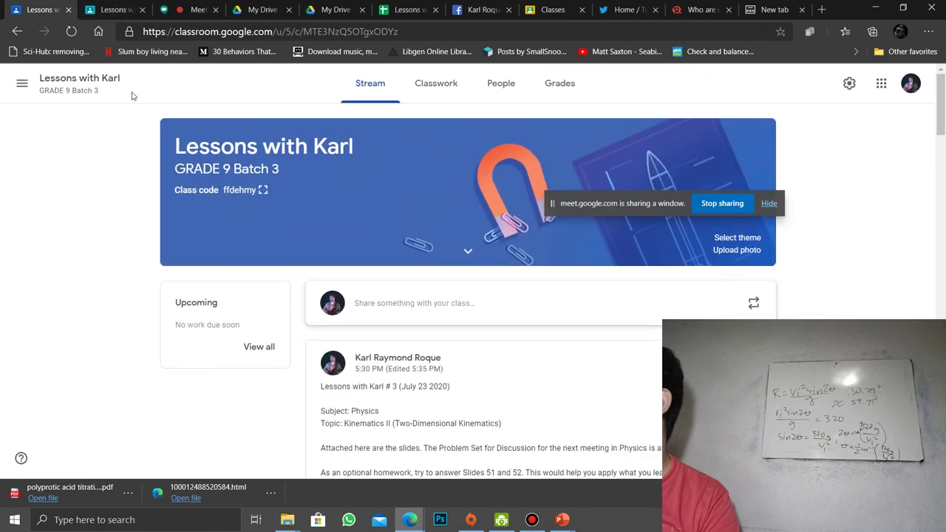
{"action": "left_click", "coordinate": [730, 256]}
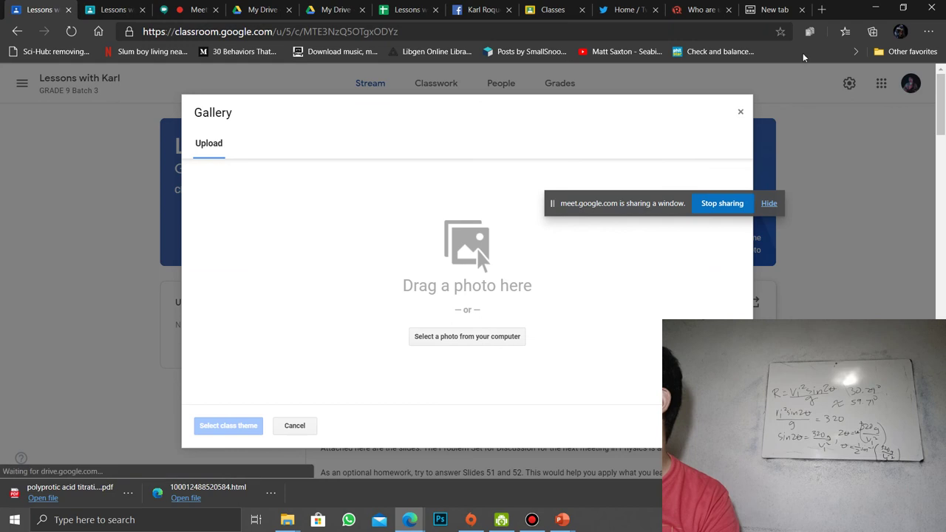
{"action": "left_click", "coordinate": [741, 112]}
{"action": "scroll", "coordinate": [473, 173], "scroll_direction": "down", "scroll_amount": 4}
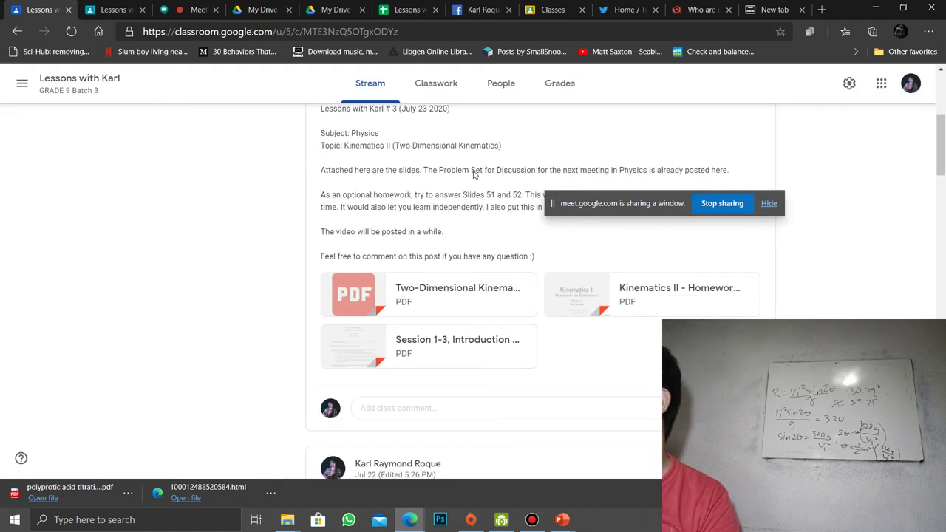
{"action": "scroll", "coordinate": [474, 176], "scroll_direction": "up", "scroll_amount": 5}
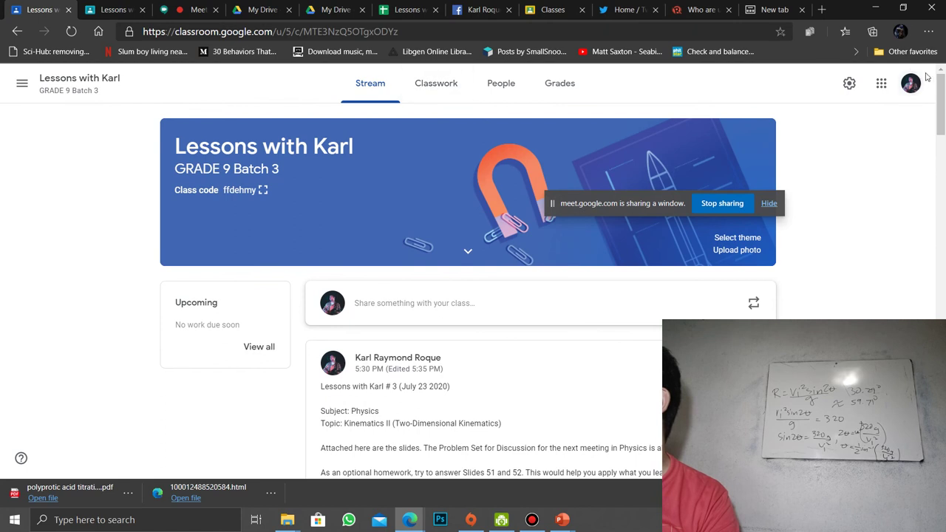
Step: View the class list of the school Google Classroom account and switch back to the Facebook Activity Log
{"action": "left_click", "coordinate": [909, 83]}
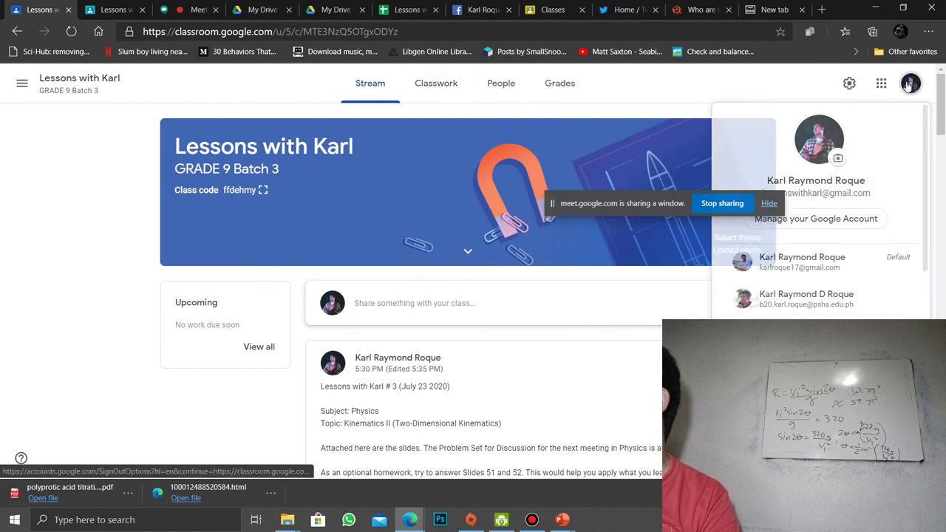
{"action": "left_click", "coordinate": [825, 293]}
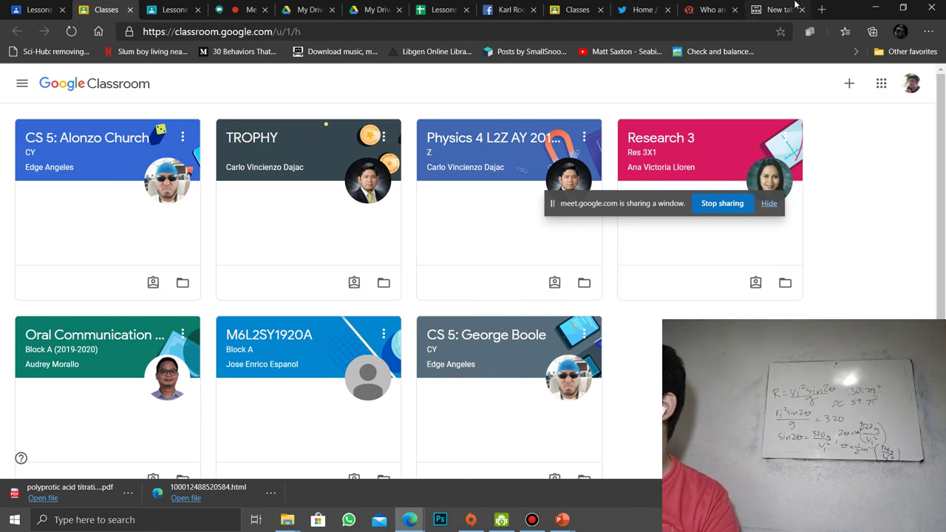
{"action": "left_click", "coordinate": [500, 7]}
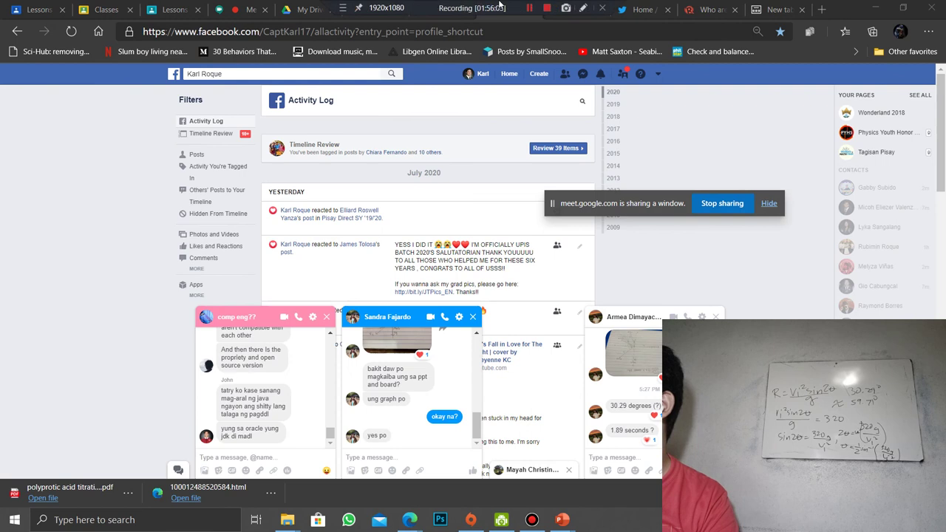